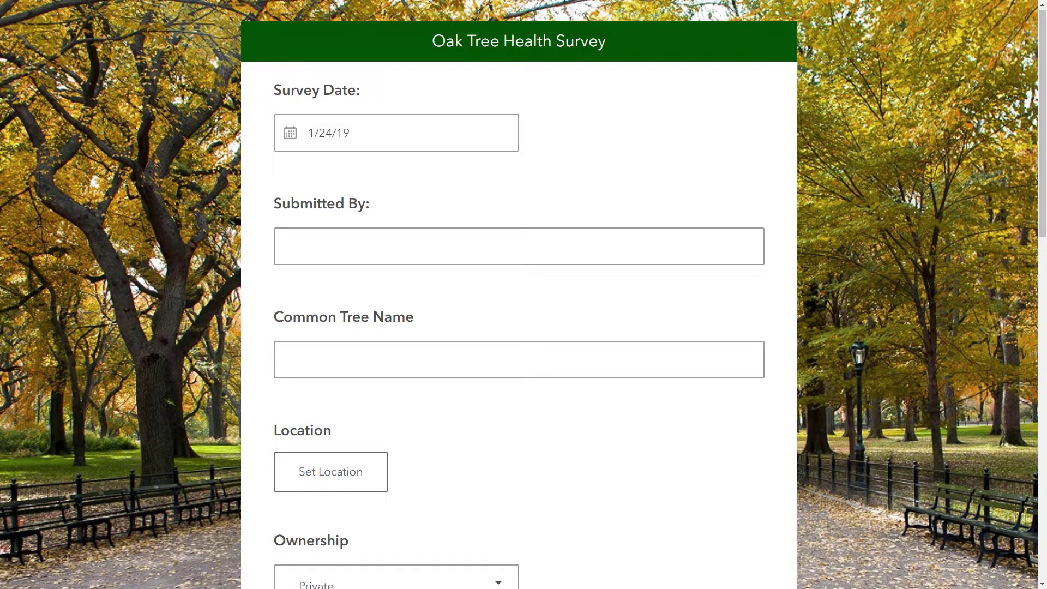
pyautogui.scroll(-5, 519, 328)
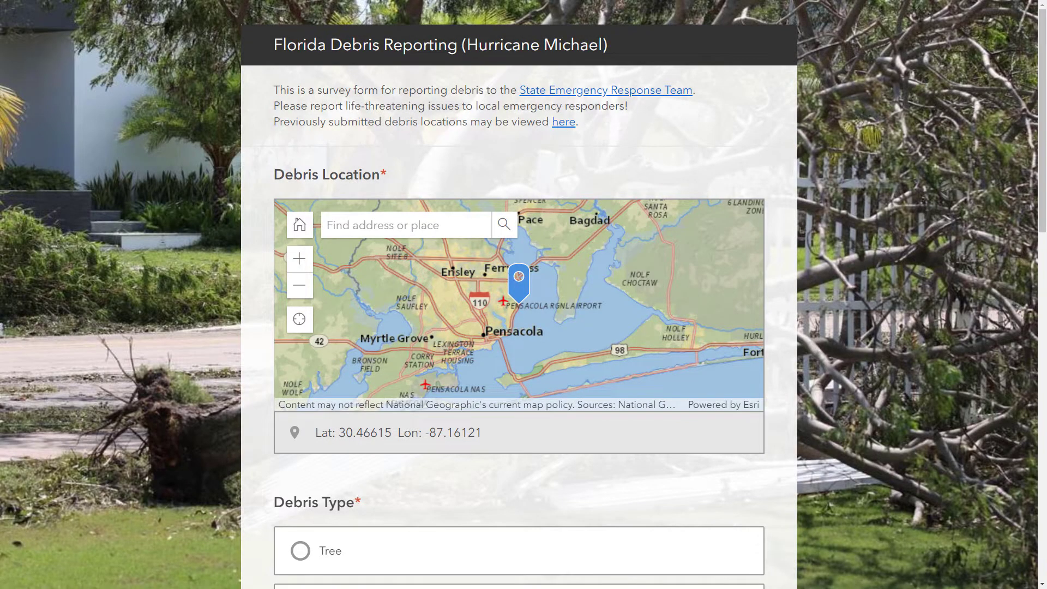
pyautogui.scroll(-6, 519, 328)
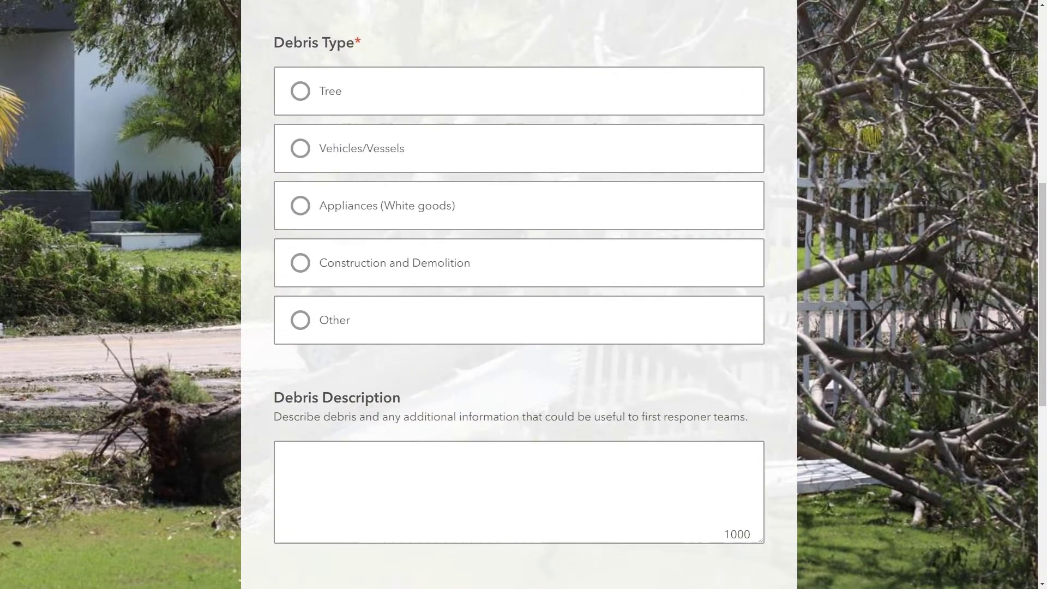
pyautogui.scroll(-6, 518, 327)
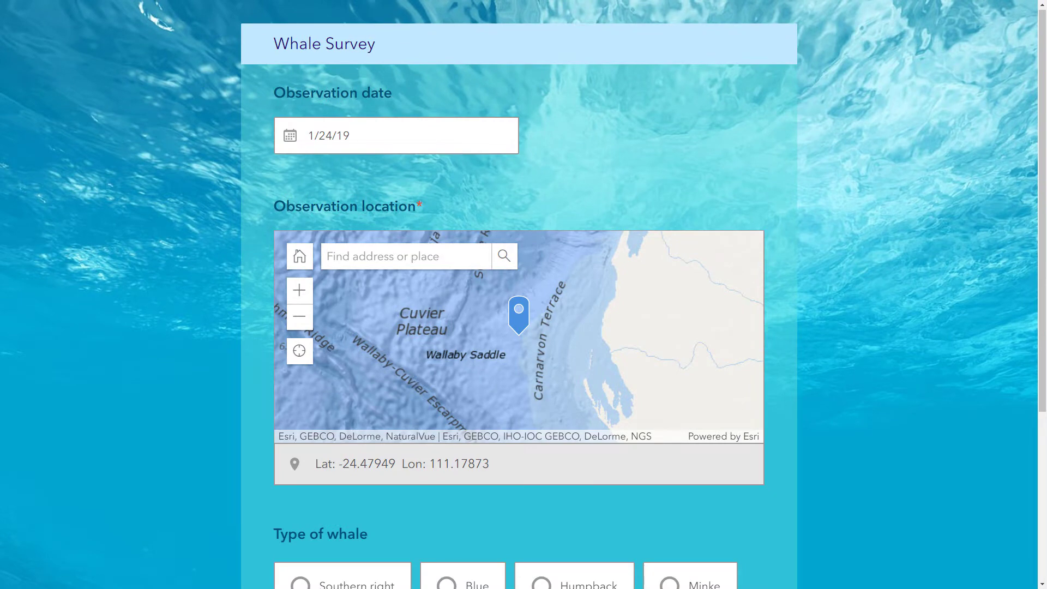
pyautogui.scroll(-5, 518, 327)
pyautogui.scroll(5, 519, 295)
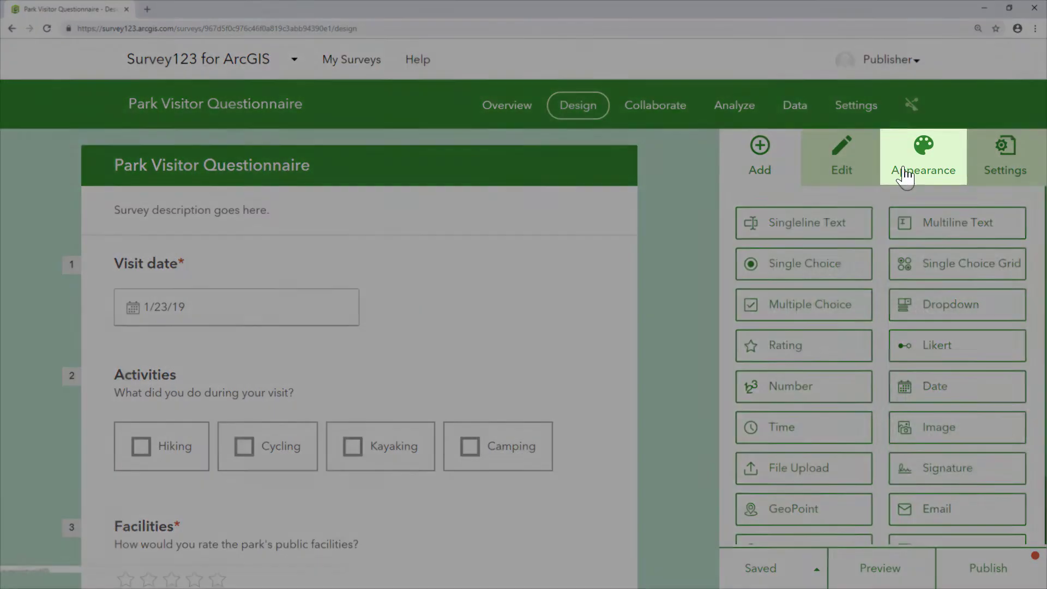
# - In Appearance settings, hide and then restore the survey header and description
pyautogui.click(923, 155)
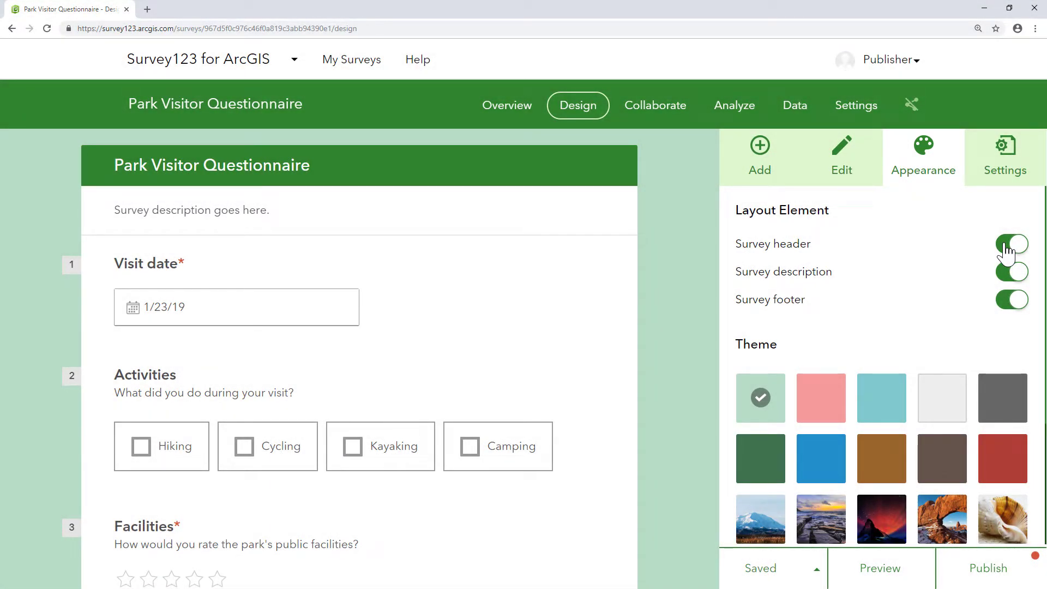
pyautogui.click(1011, 244)
pyautogui.click(1011, 272)
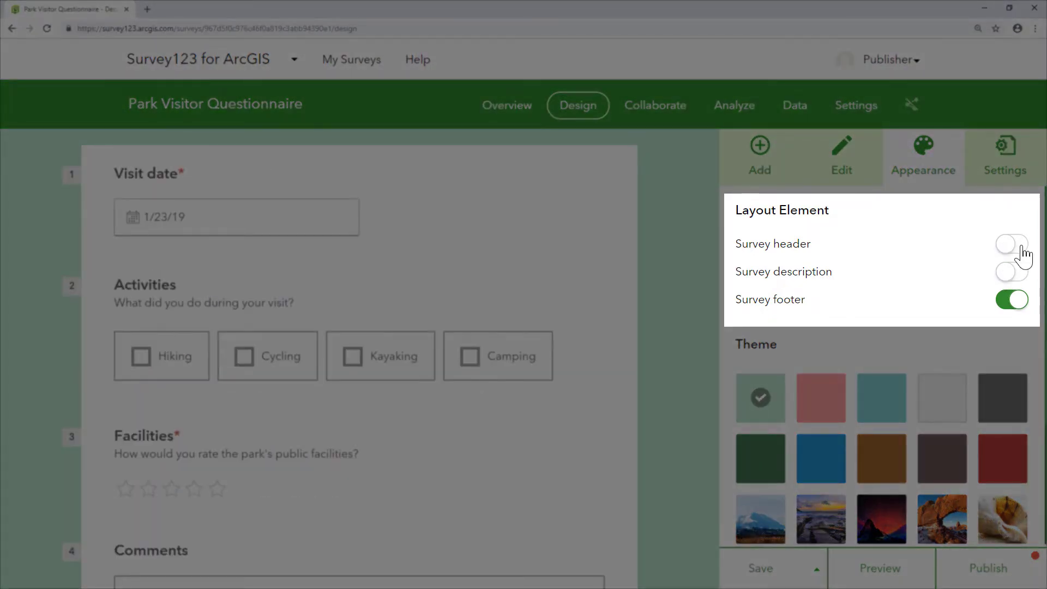
pyautogui.click(1013, 244)
pyautogui.click(1013, 271)
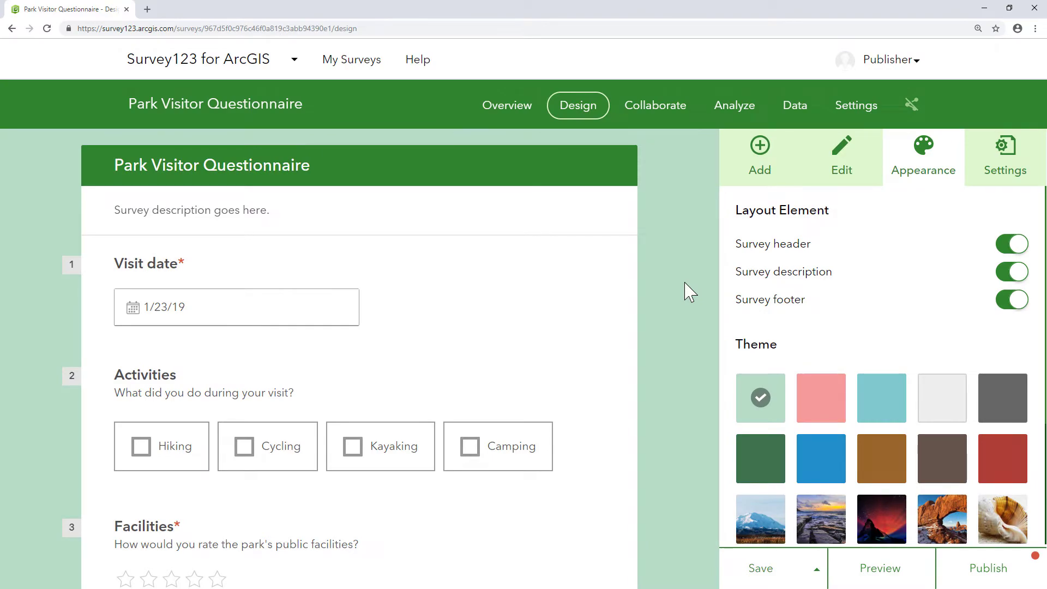
# - Change the header title to 'Your visit to Alpine Park' and center-align it
pyautogui.click(626, 168)
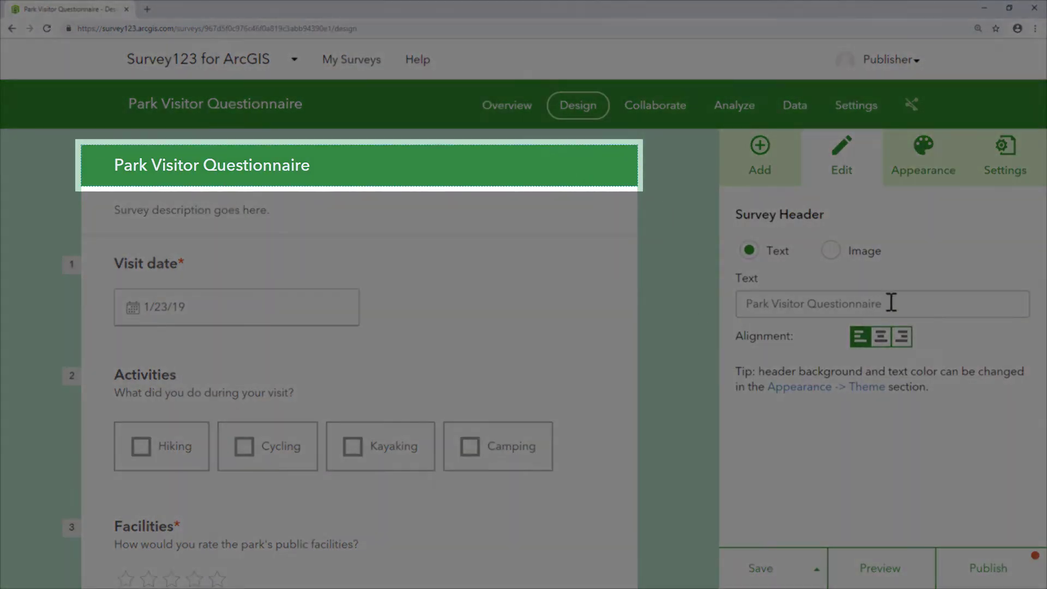
pyautogui.tripleClick(892, 303)
pyautogui.write('Your visit t')
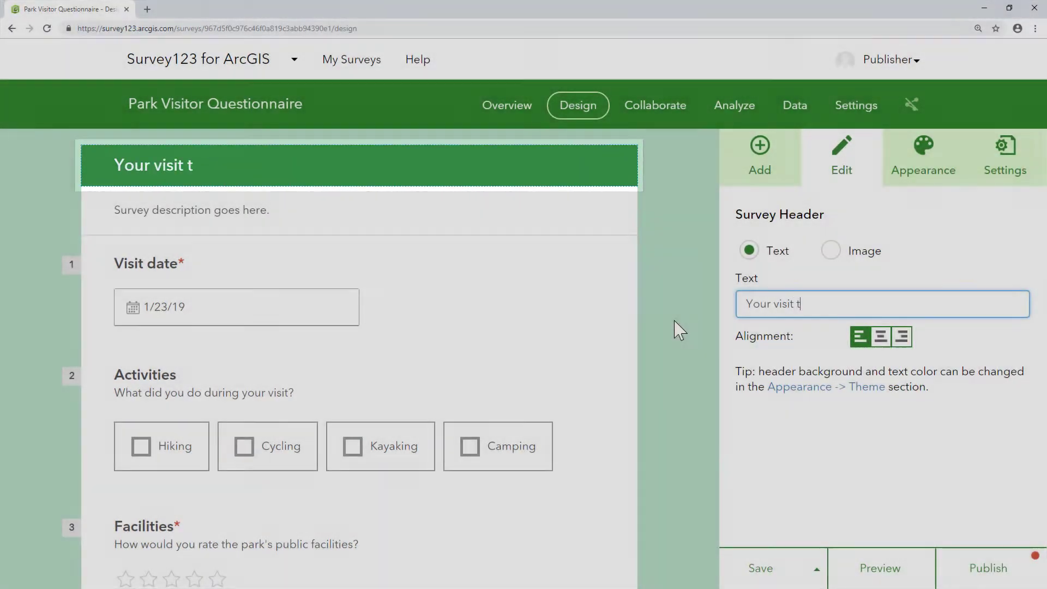
pyautogui.write('o Alpine Park')
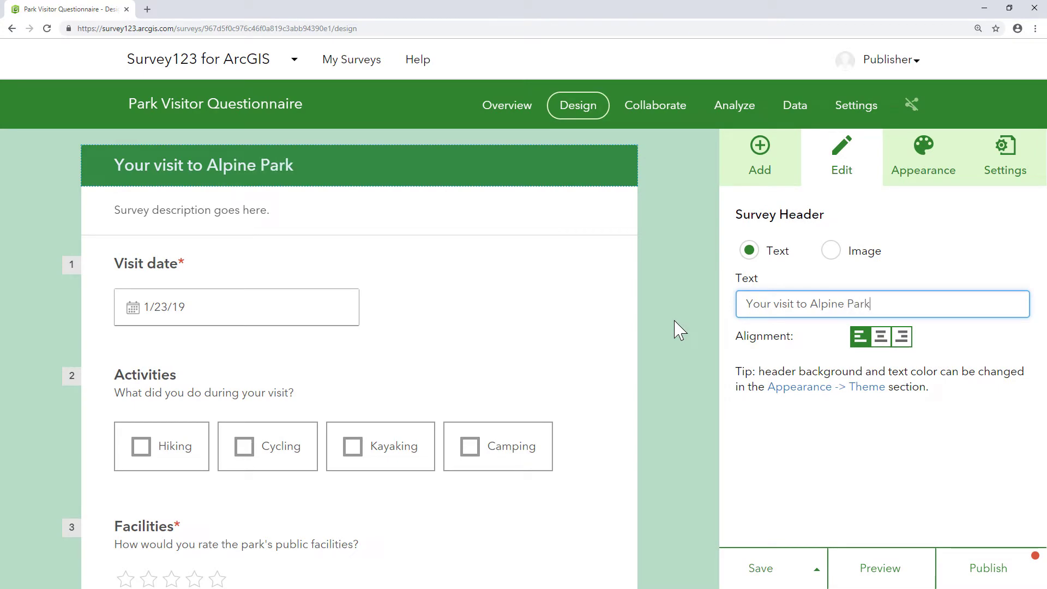
pyautogui.click(882, 337)
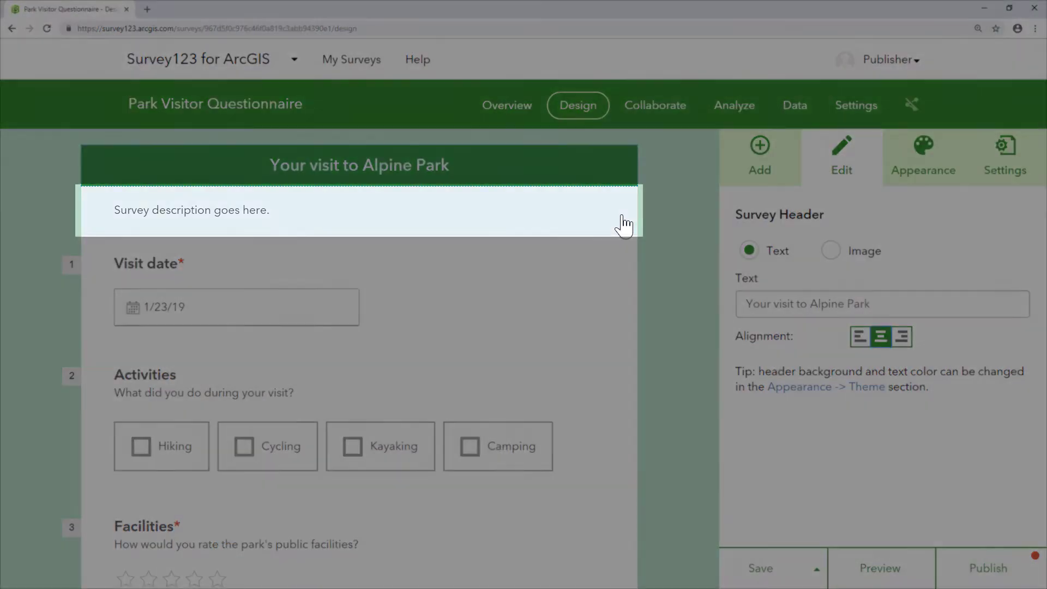
# - Replace the placeholder description with park-visit instructions, bold 'Comments', and center the text
pyautogui.click(624, 222)
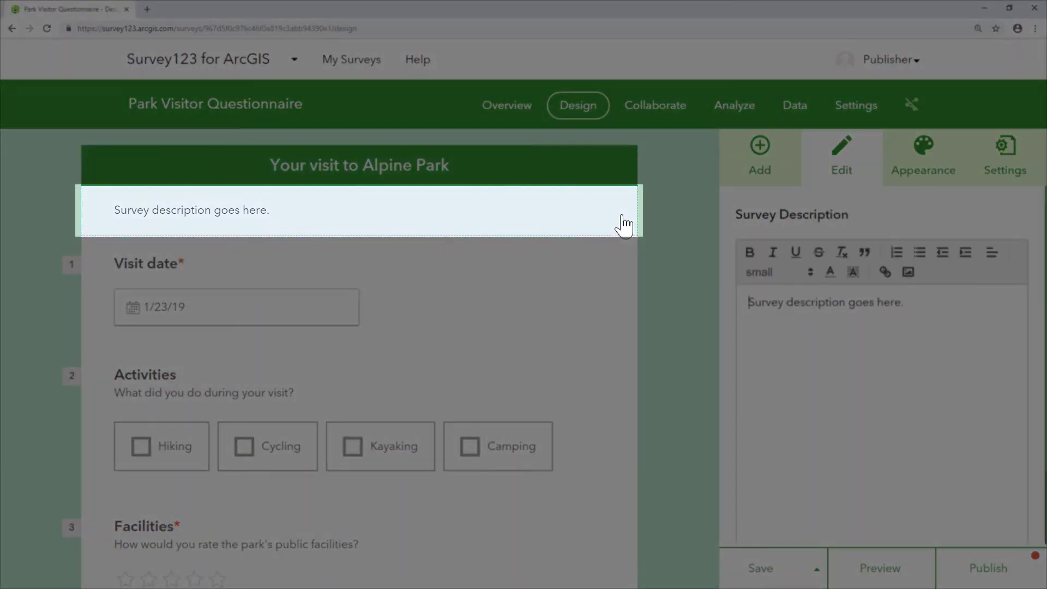
pyautogui.tripleClick(925, 303)
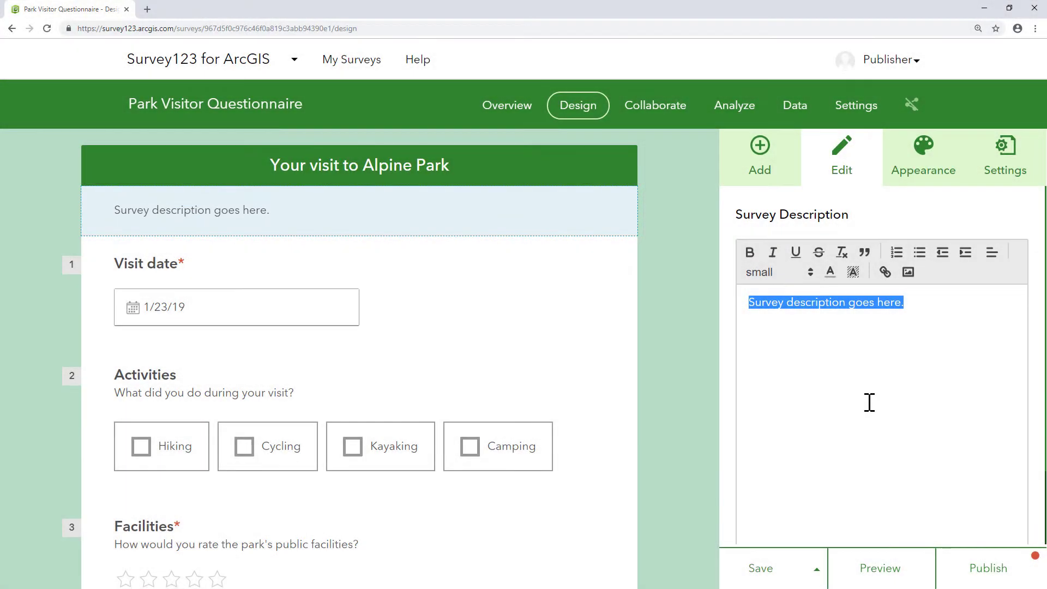
pyautogui.write('Tell us about your visit to the park. Please use the Comments section to provide general feedback about your experience.')
pyautogui.moveTo(748, 318); pyautogui.dragTo(803, 319)
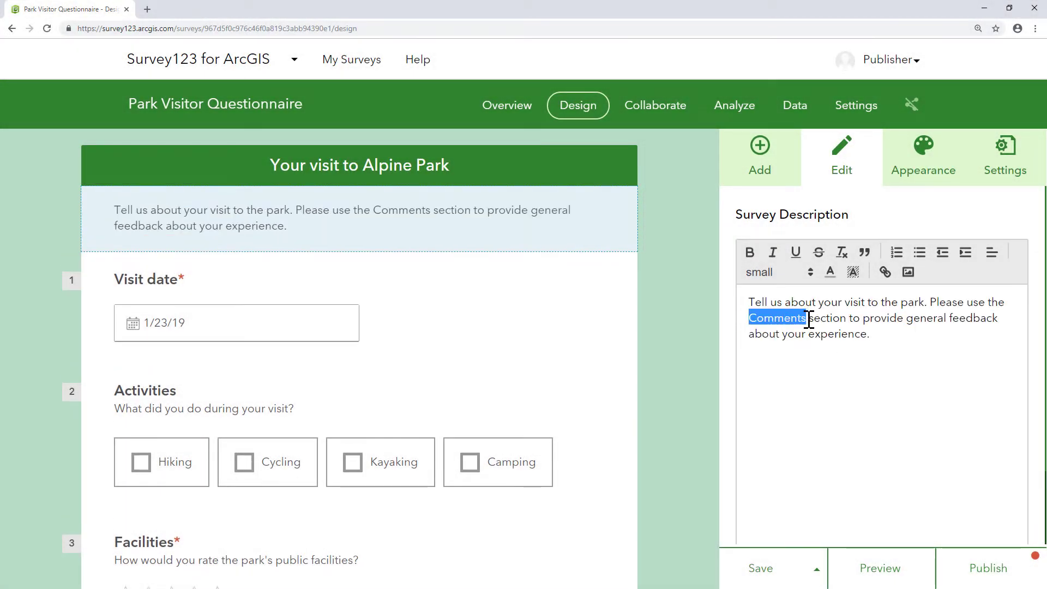
pyautogui.click(750, 252)
pyautogui.moveTo(874, 335); pyautogui.dragTo(754, 290)
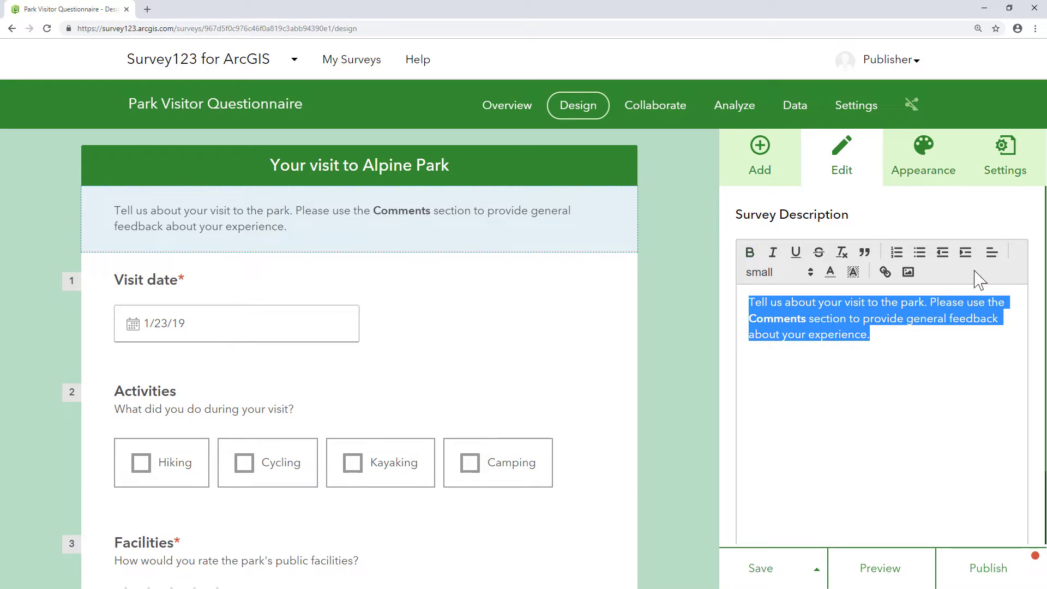
pyautogui.click(992, 252)
pyautogui.click(993, 296)
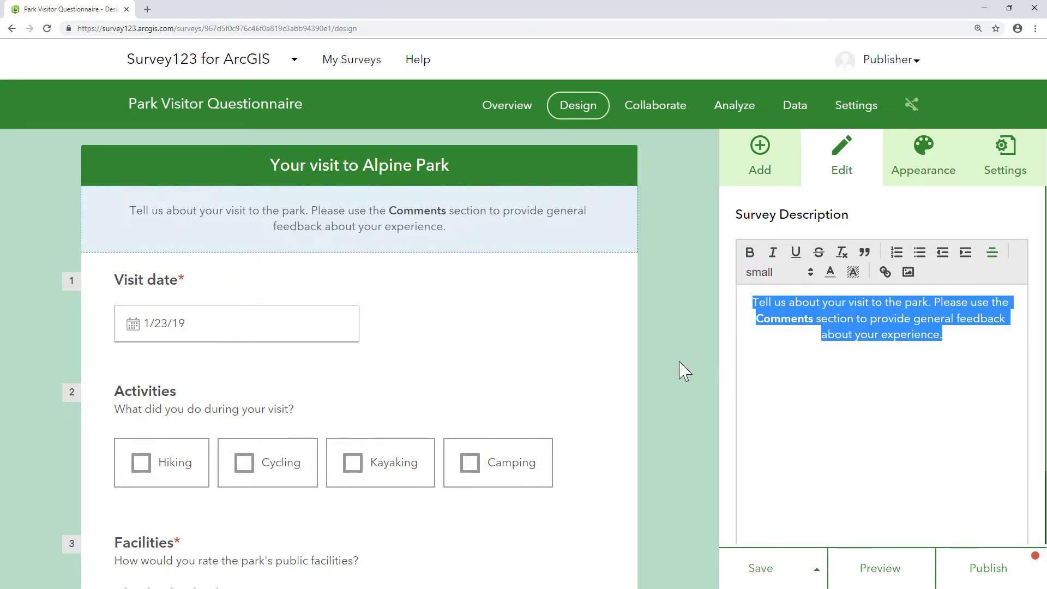
pyautogui.scroll(-5, 678, 370)
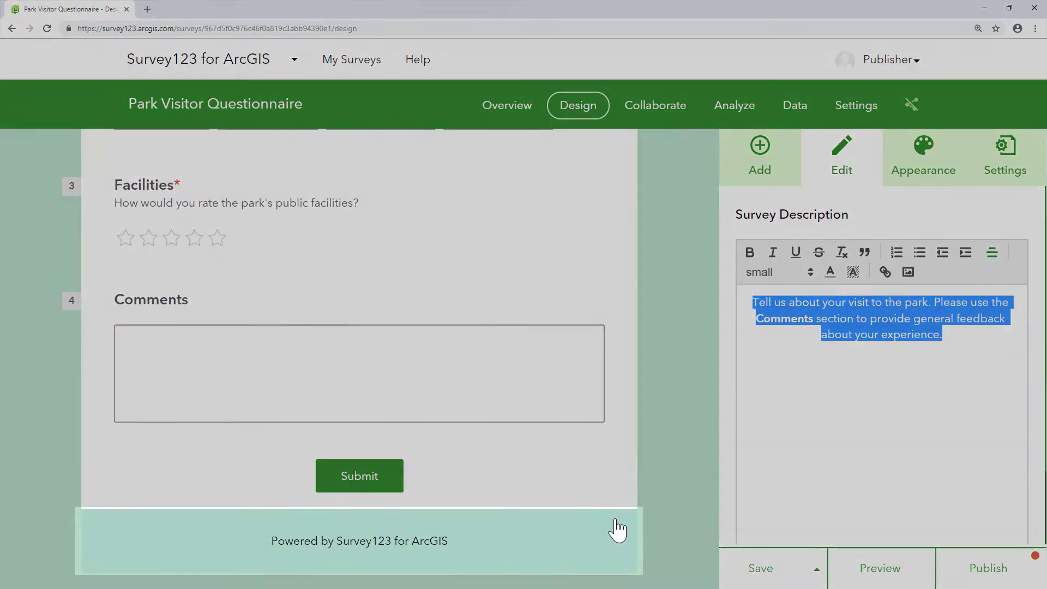
# - Set the footer to 'Send feedback about this survey' with a mailto feedback link, and save
pyautogui.click(620, 530)
pyautogui.tripleClick(934, 273)
pyautogui.write('Send feedback about this survey')
pyautogui.press('Tab')
pyautogui.write('mailt')
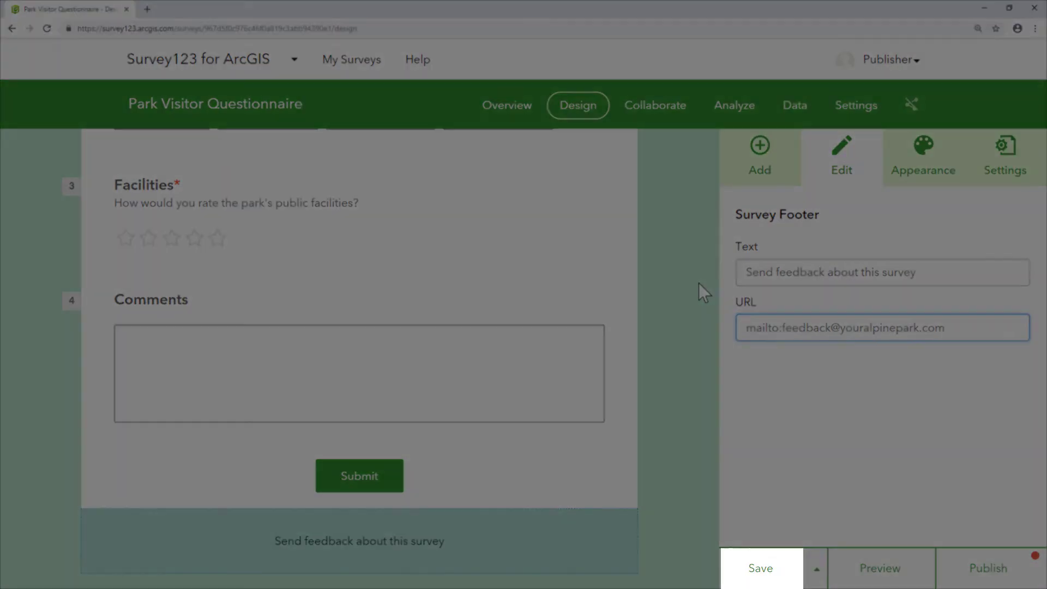
pyautogui.click(762, 568)
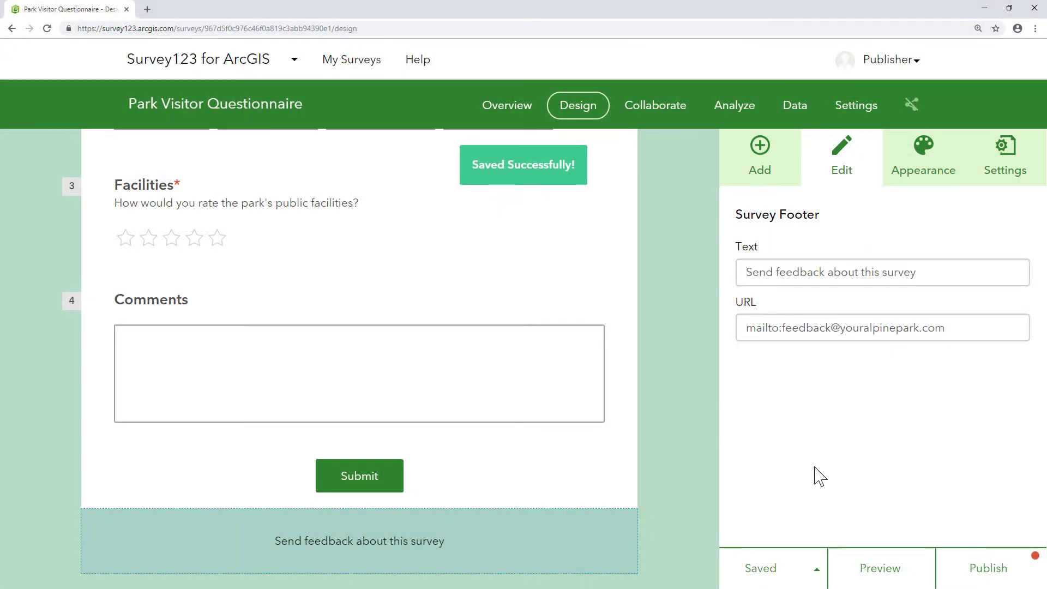
pyautogui.click(923, 160)
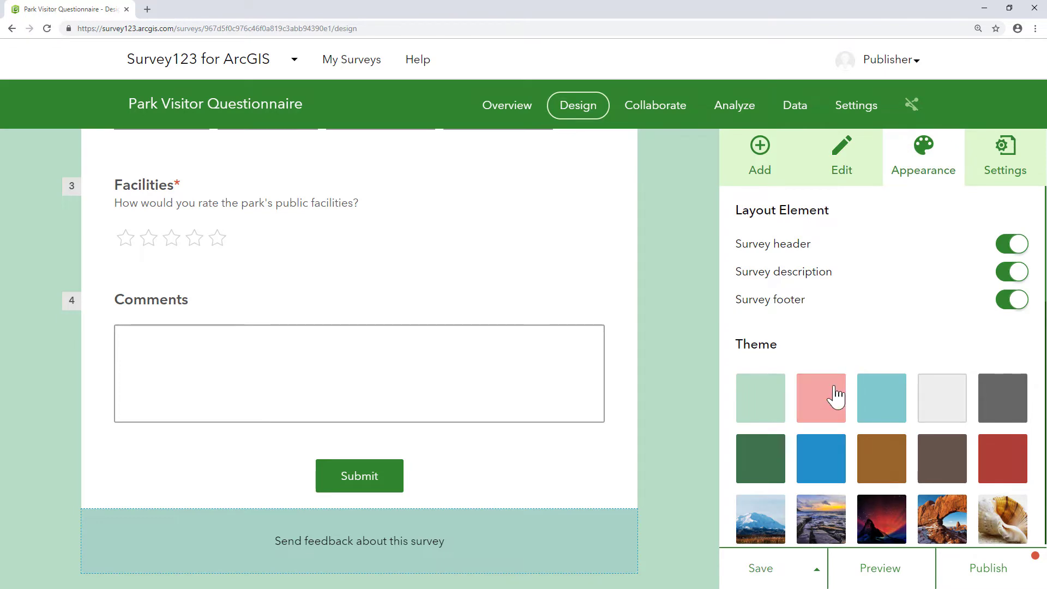
# - Try pink, brown and red themes, then apply the snowy mountain image theme
pyautogui.click(820, 398)
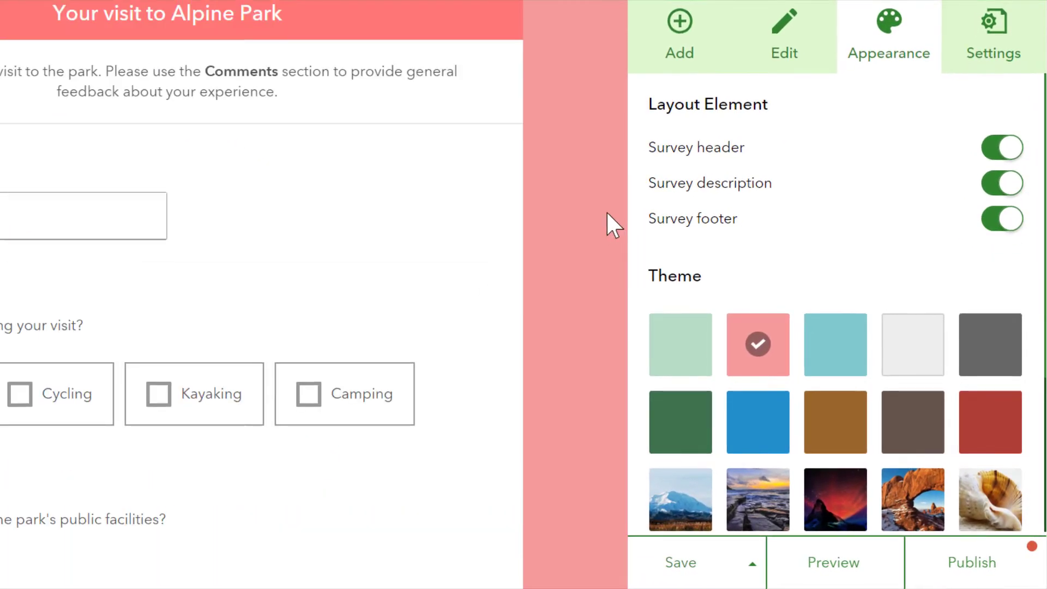
pyautogui.click(835, 422)
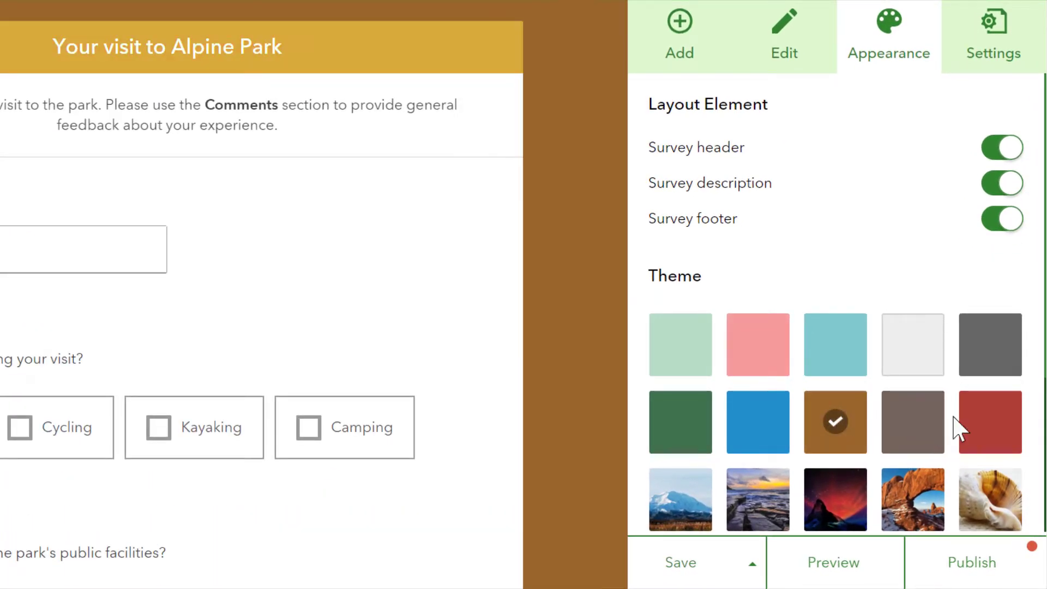
pyautogui.click(990, 422)
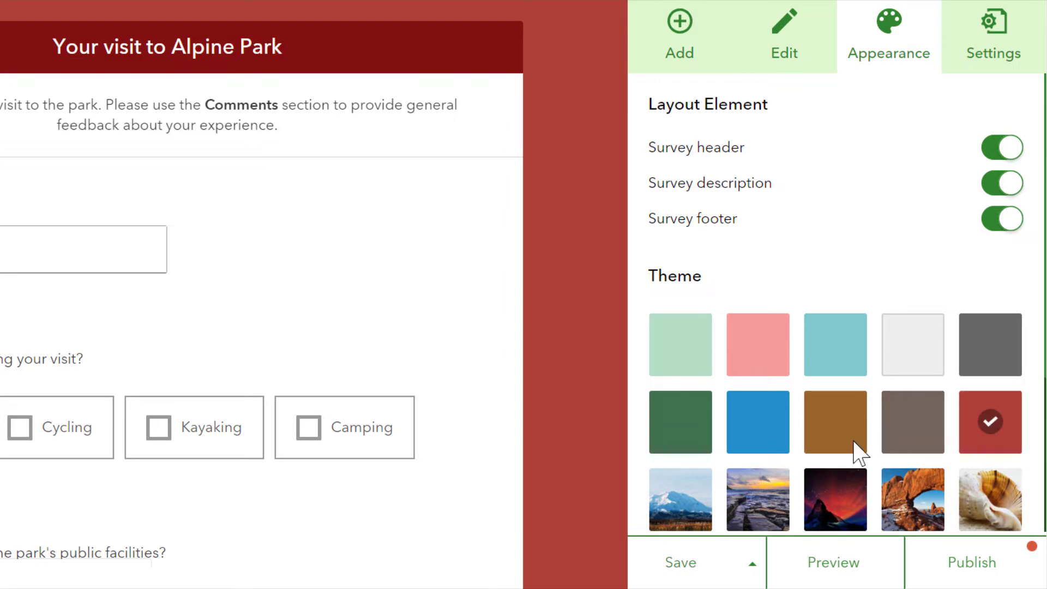
pyautogui.click(681, 501)
pyautogui.scroll(-2, 778, 425)
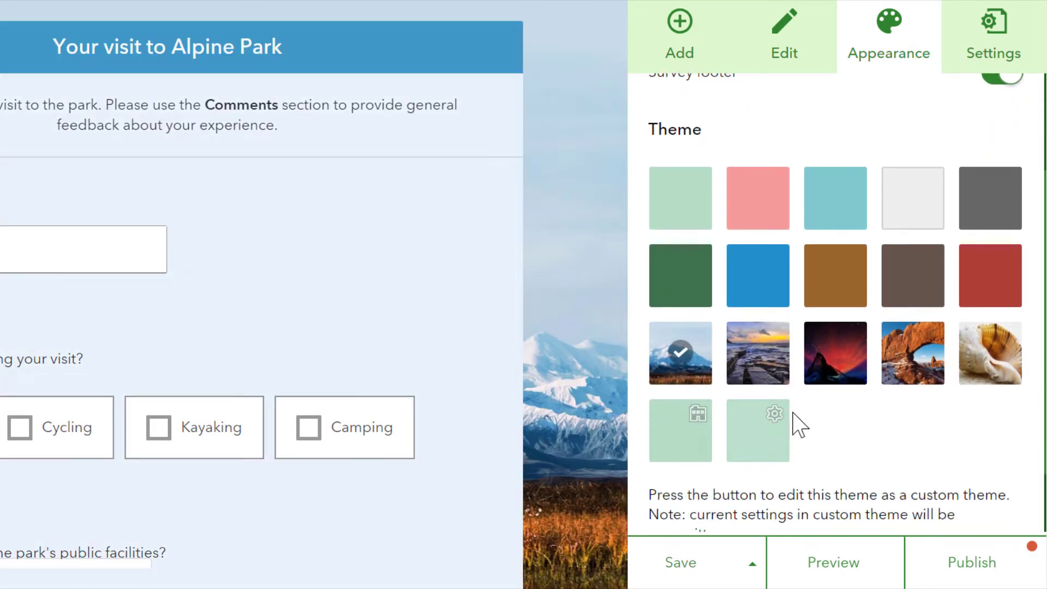
pyautogui.scroll(-1, 803, 423)
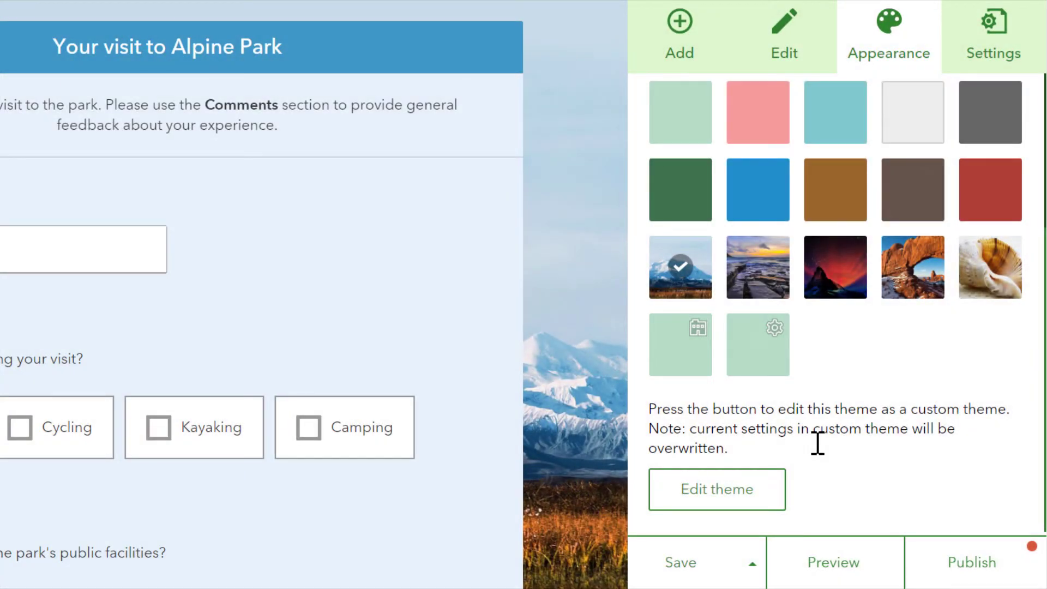
# - Make the mountain theme custom with a dark teal header and yellow header text
pyautogui.click(781, 494)
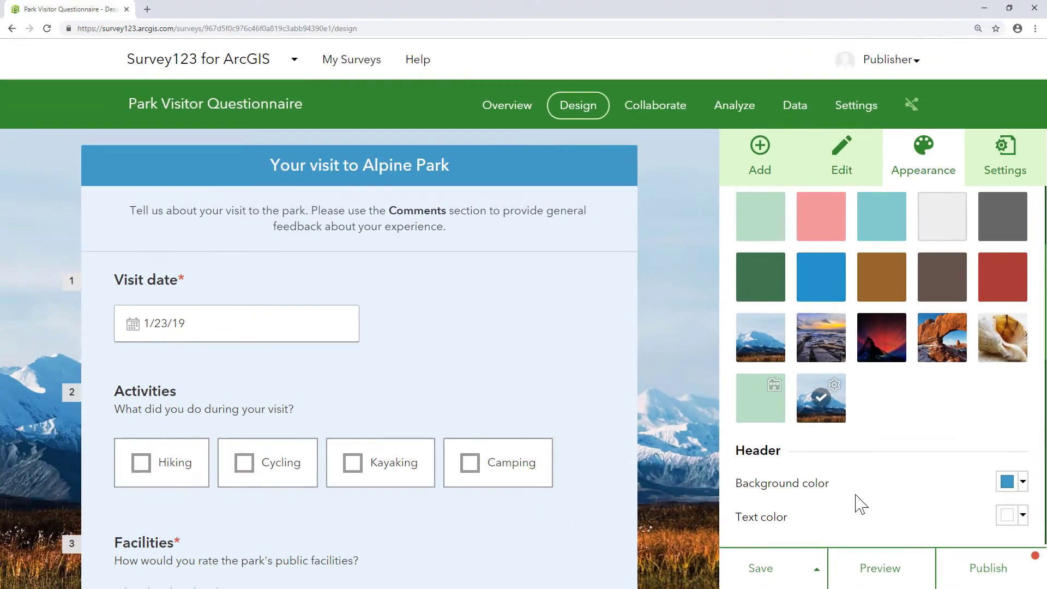
pyautogui.scroll(-5, 861, 504)
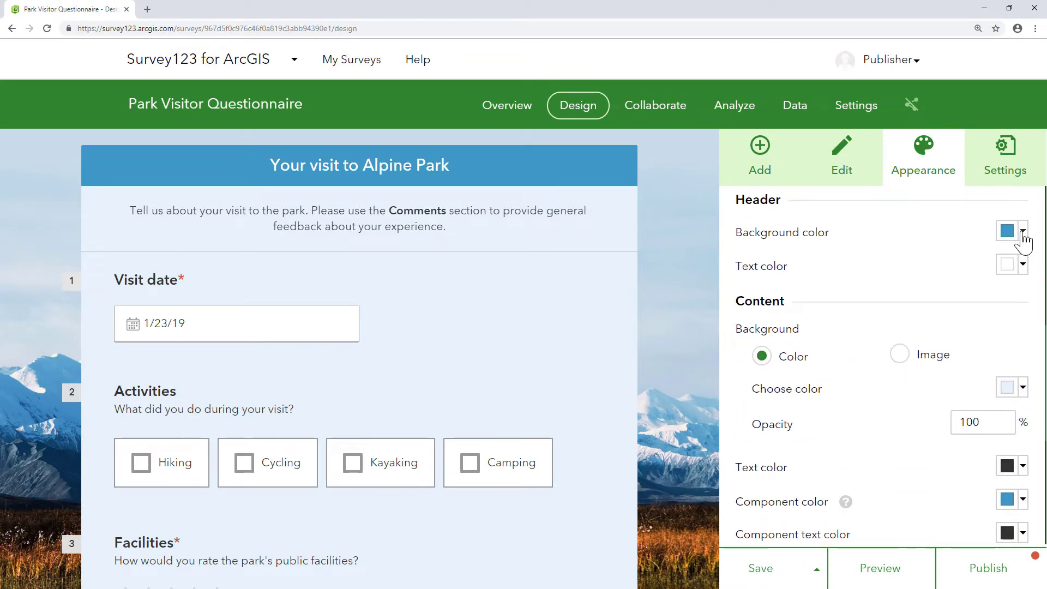
pyautogui.click(1022, 235)
pyautogui.click(886, 471)
pyautogui.click(891, 232)
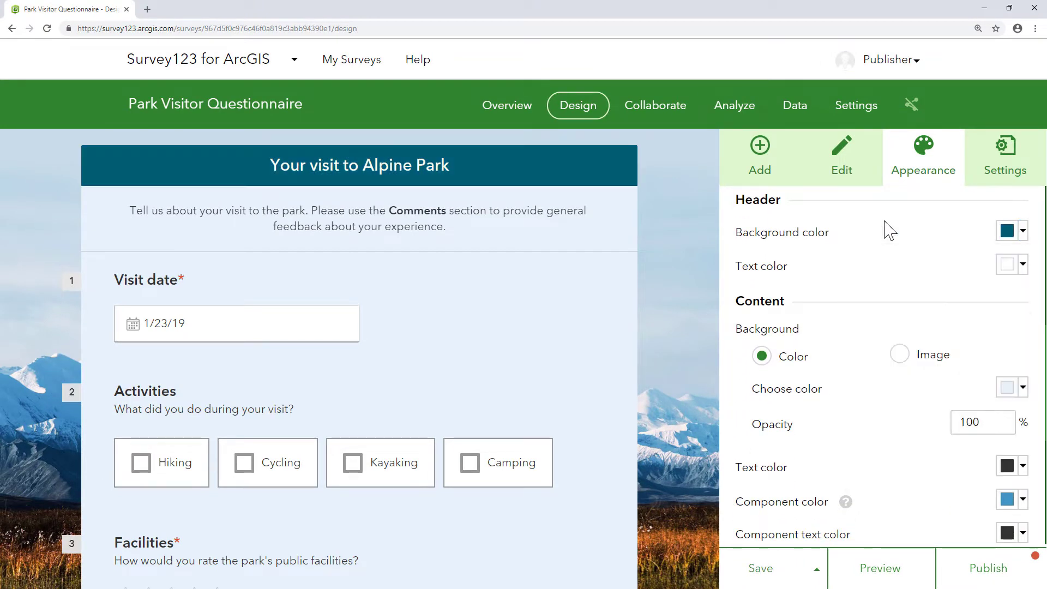
pyautogui.click(1023, 265)
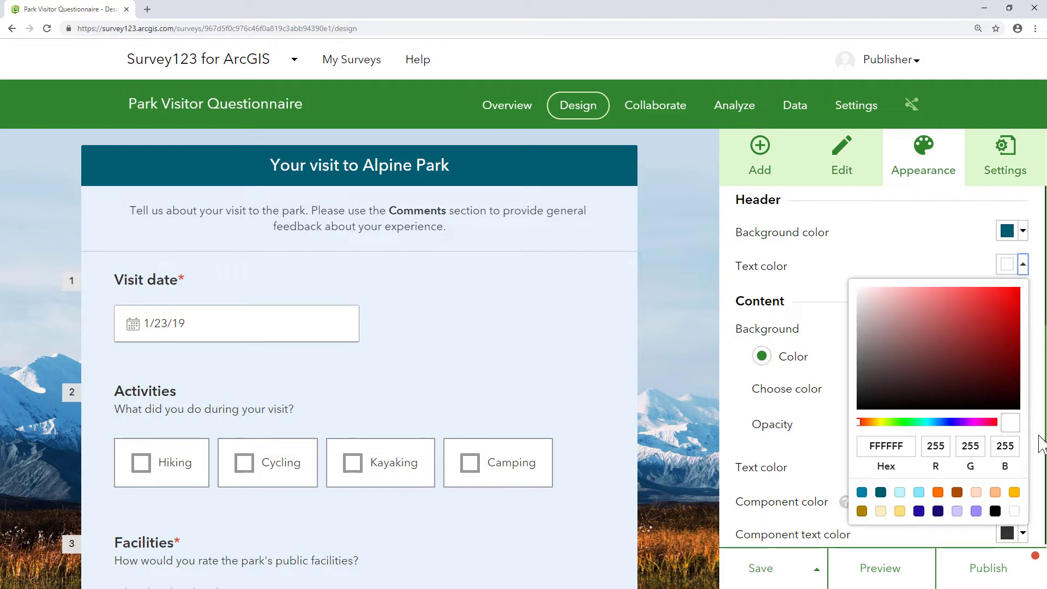
pyautogui.click(1015, 493)
pyautogui.click(912, 242)
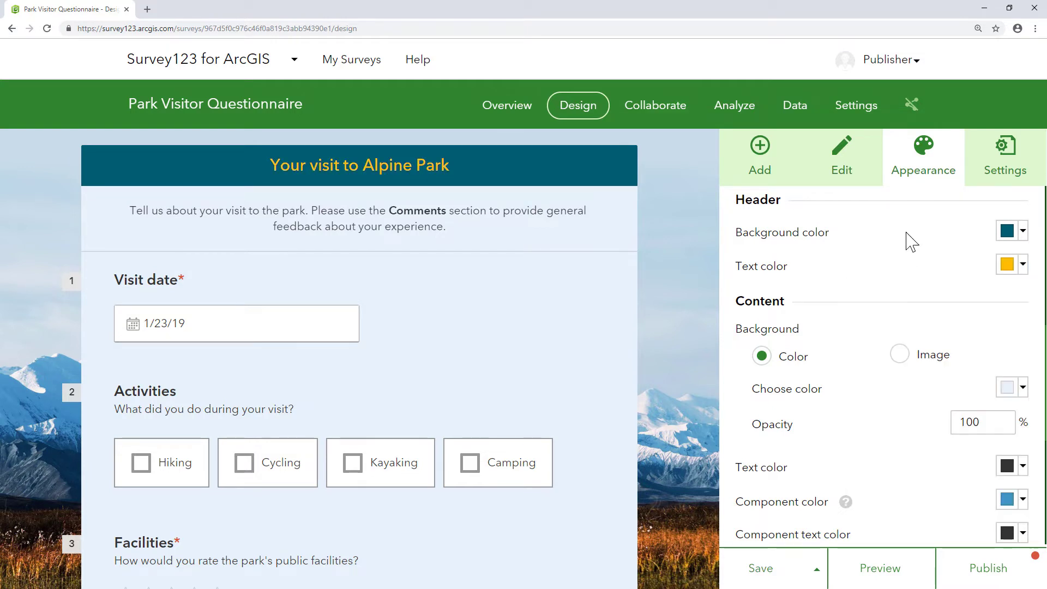
pyautogui.scroll(-3, 881, 290)
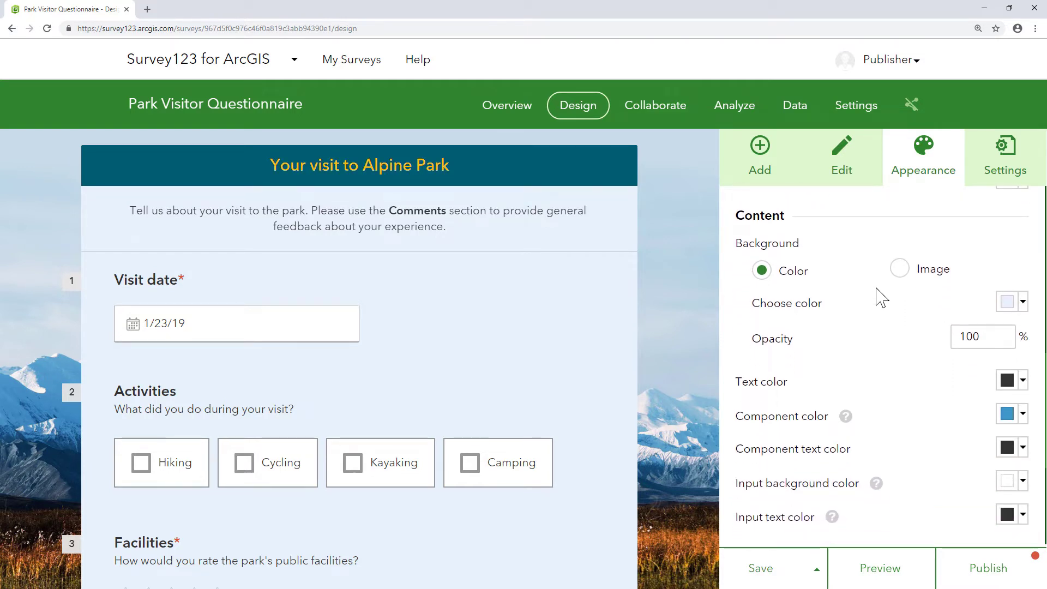
pyautogui.scroll(-2, 881, 290)
# - Set the content background to a forest image pasted from its web address
pyautogui.click(901, 248)
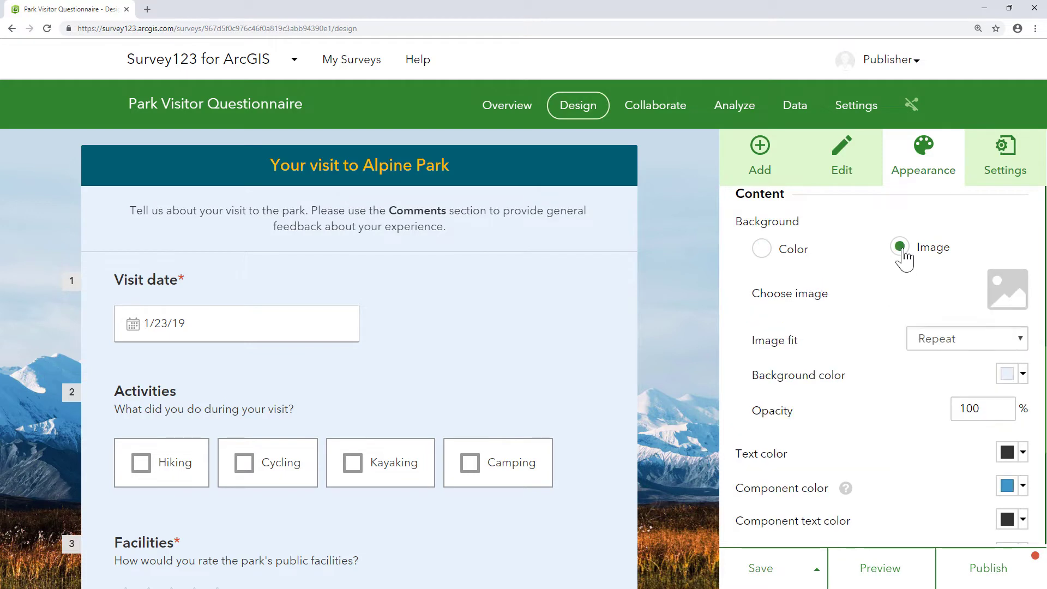
pyautogui.click(1005, 293)
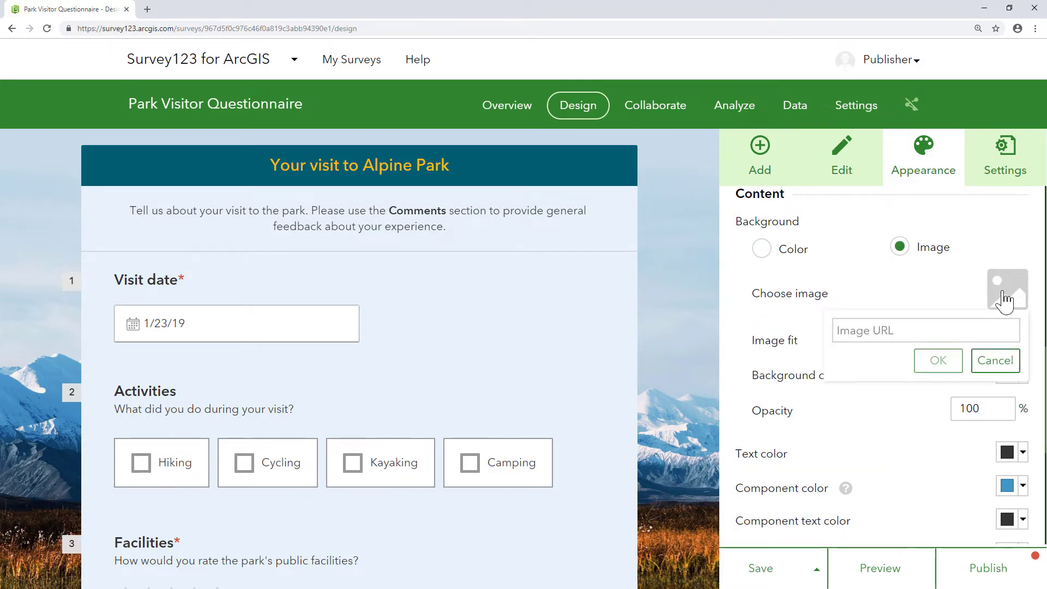
pyautogui.click(925, 330)
pyautogui.hotkey('ctrl', 'v')
pyautogui.click(938, 361)
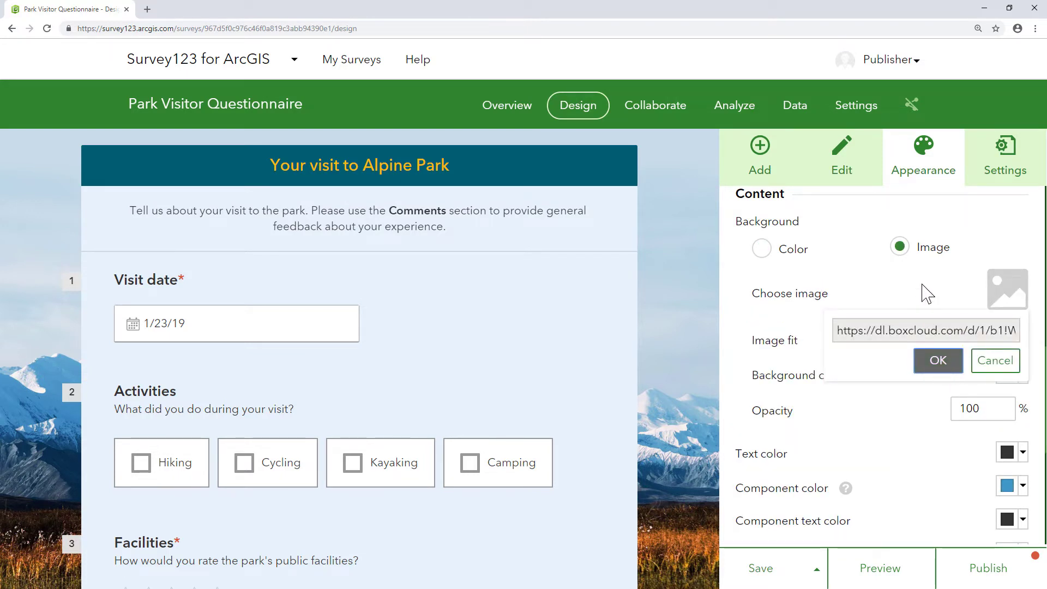
pyautogui.scroll(-5, 659, 288)
pyautogui.scroll(-5, 659, 288)
pyautogui.scroll(10, 659, 289)
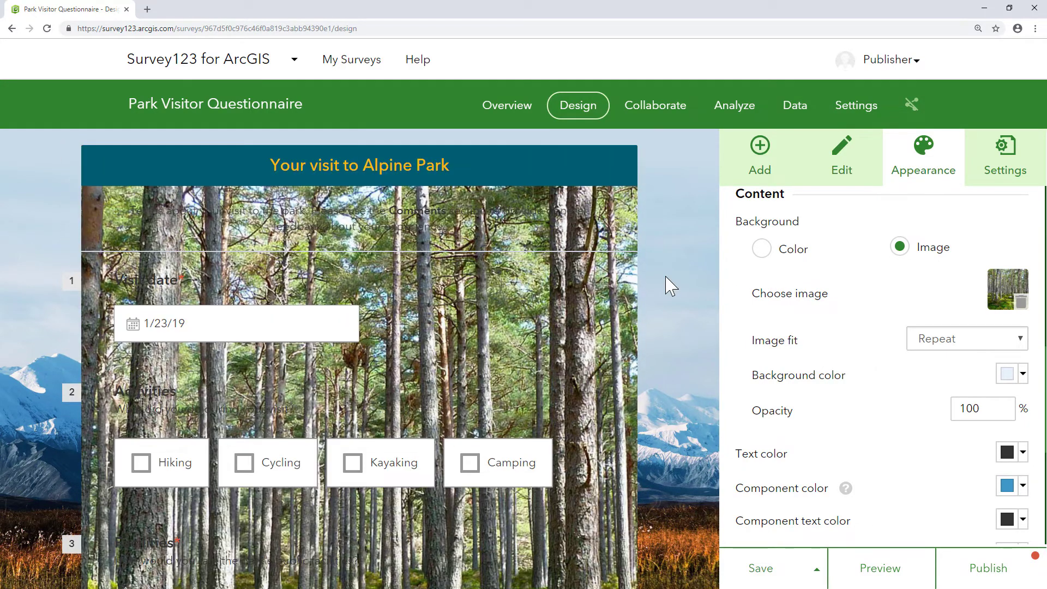
# - Replace the forest image with a light blue content background at 50% opacity
pyautogui.click(1020, 303)
pyautogui.click(762, 250)
pyautogui.click(1023, 282)
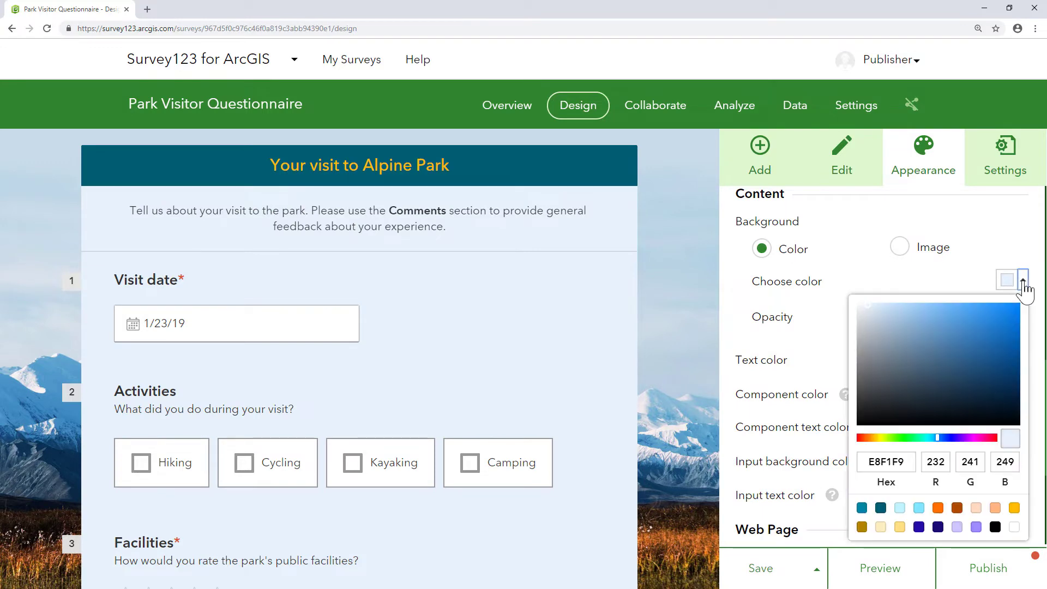
pyautogui.click(920, 507)
pyautogui.click(1023, 282)
pyautogui.doubleClick(970, 316)
pyautogui.write('50')
pyautogui.click(921, 342)
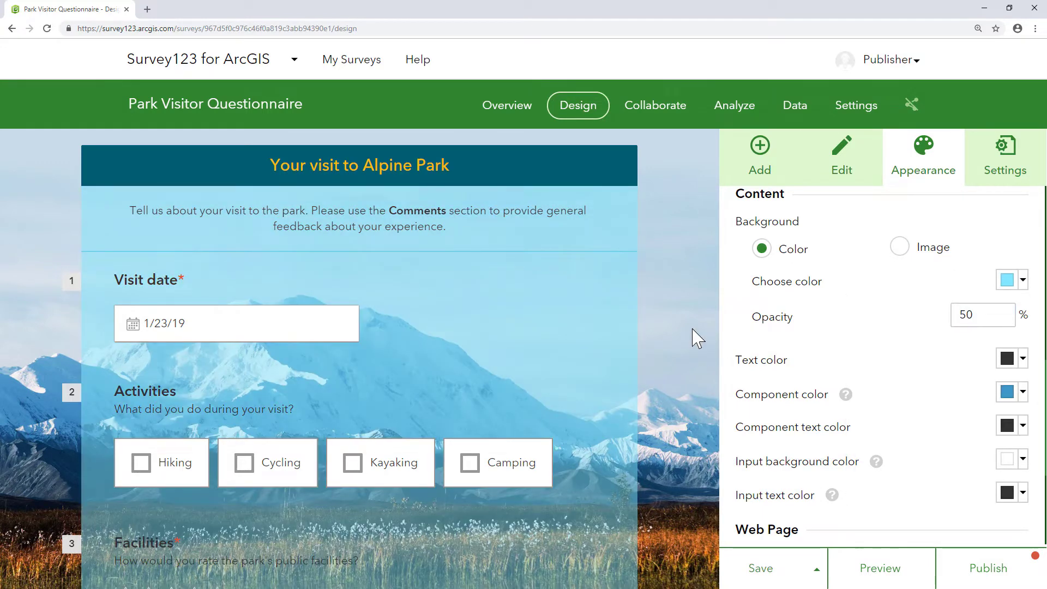
# - Set the form text colour to dark blue and begin choosing component colours
pyautogui.click(1023, 359)
pyautogui.scroll(-1, 960, 379)
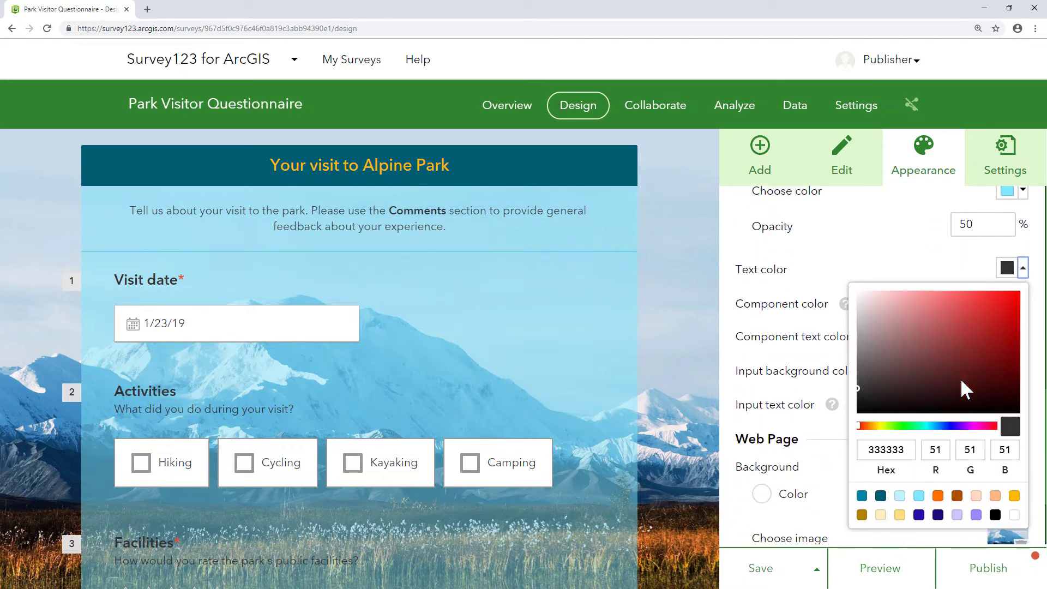
pyautogui.click(942, 512)
pyautogui.scroll(-5, 685, 329)
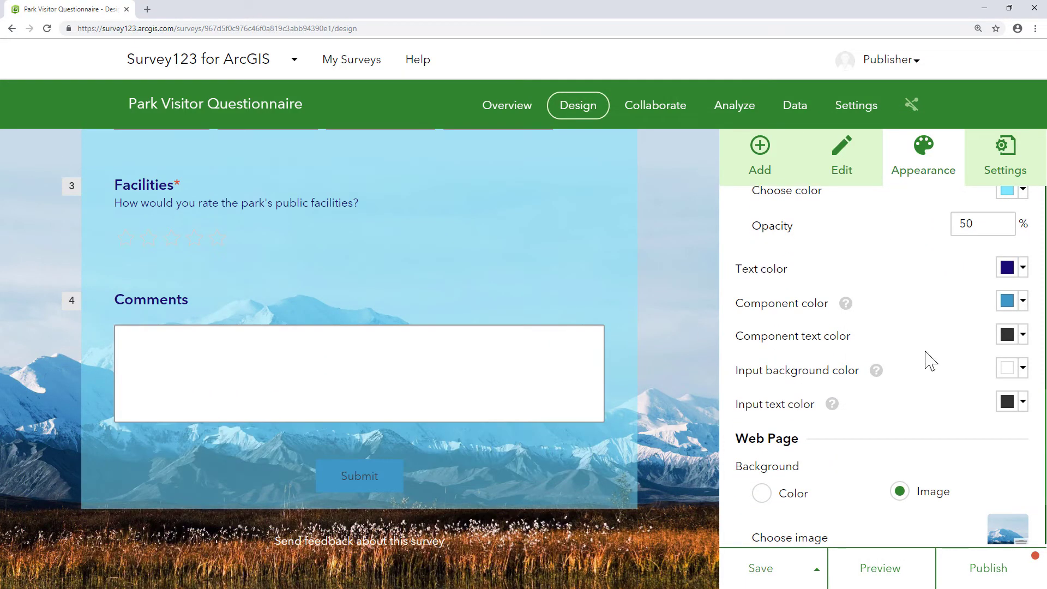
pyautogui.click(1023, 303)
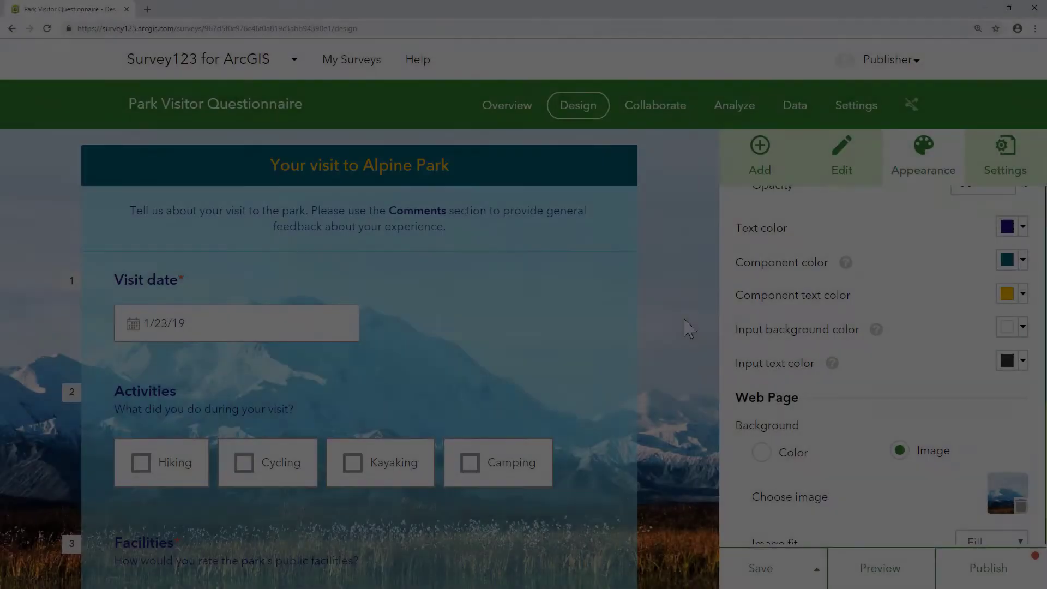
pyautogui.scroll(-2, 850, 442)
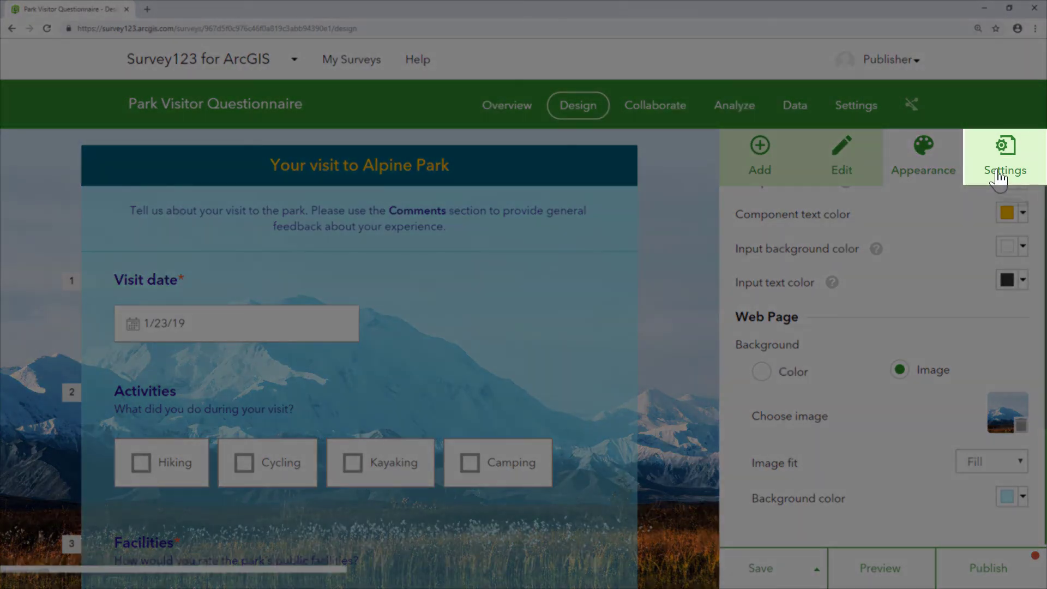
# - Extend the thank-you message, add a 'Visit our website' link, and enlarge the text
pyautogui.click(1002, 171)
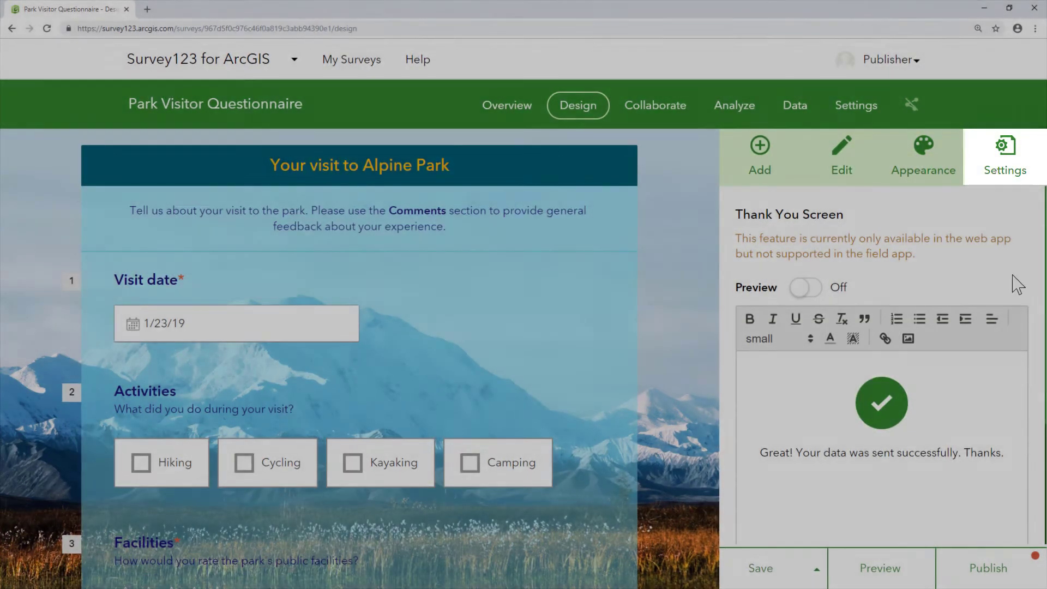
pyautogui.click(1005, 452)
pyautogui.write('for your feedback.')
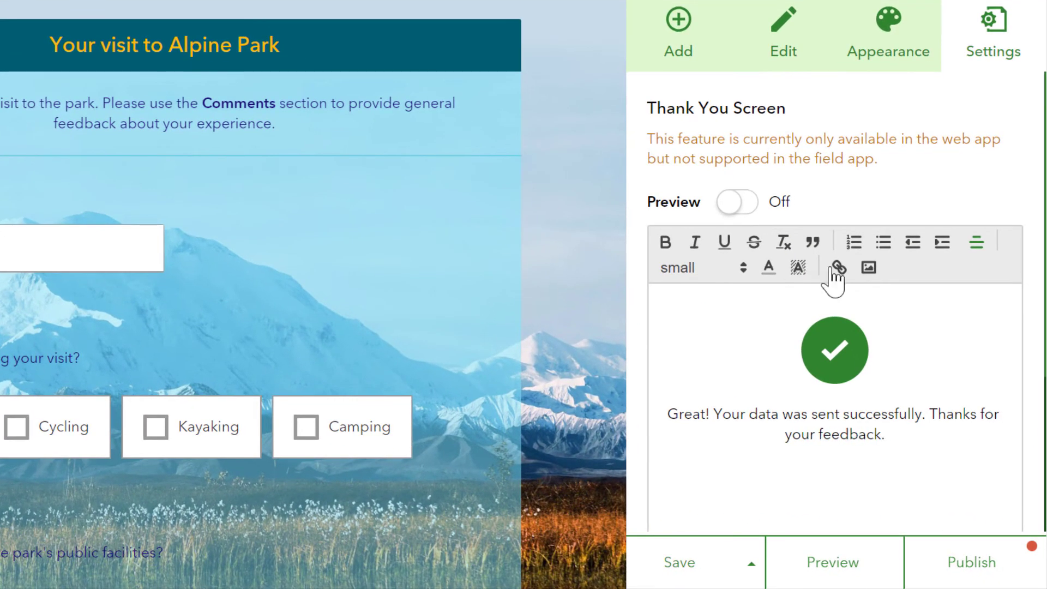
pyautogui.click(839, 268)
pyautogui.write('Visit our website')
pyautogui.press('Tab')
pyautogui.write('http://www.youralpinepark.com/')
pyautogui.click(901, 385)
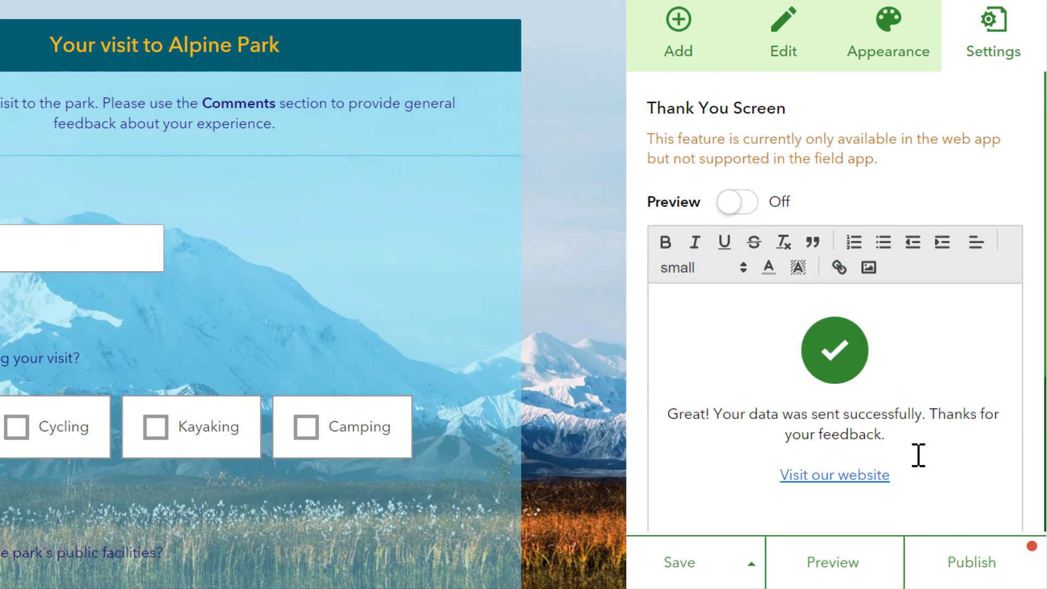
pyautogui.hotkey('ctrl', 'a')
pyautogui.click(704, 268)
# - Replace the thank-you checkmark with a smaller mountain logo
pyautogui.click(888, 364)
pyautogui.press('BackSpace')
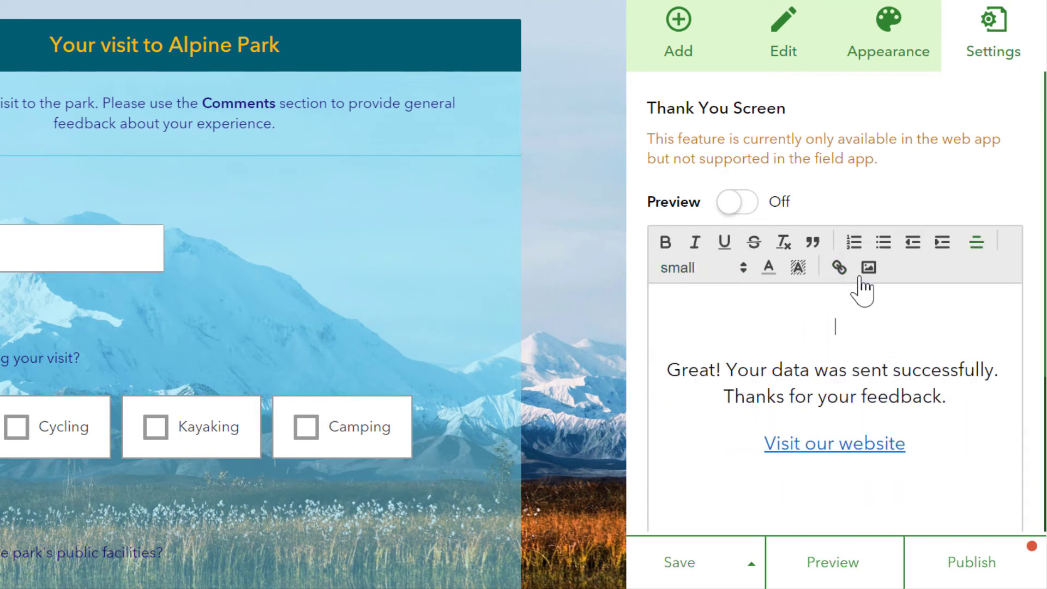
pyautogui.click(869, 267)
pyautogui.click(834, 306)
pyautogui.write('https://dl.boxcloud.com/d/1/b1!jKIiY6NAoI0DhVkclo')
pyautogui.click(900, 345)
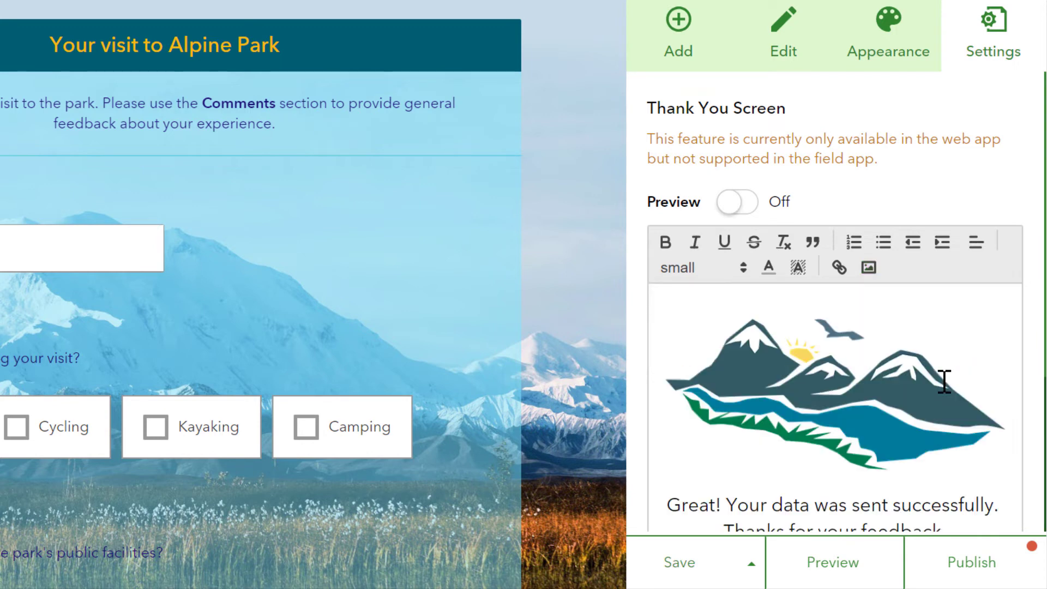
pyautogui.moveTo(1009, 458); pyautogui.dragTo(877, 372)
pyautogui.click(917, 470)
# - Save the survey, preview the thank-you screen, and confirm publishing
pyautogui.click(679, 563)
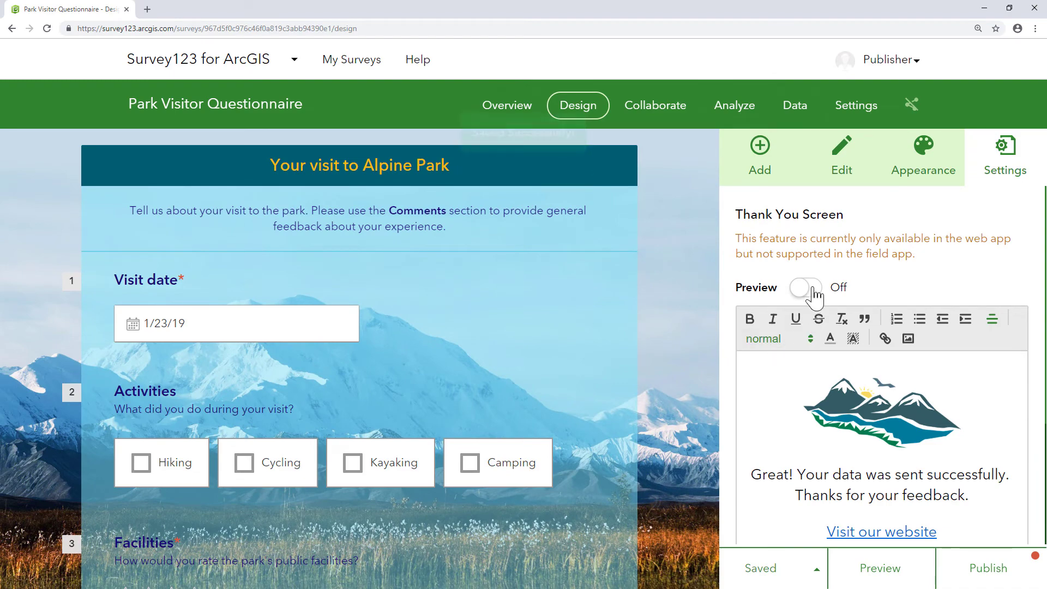
pyautogui.click(810, 291)
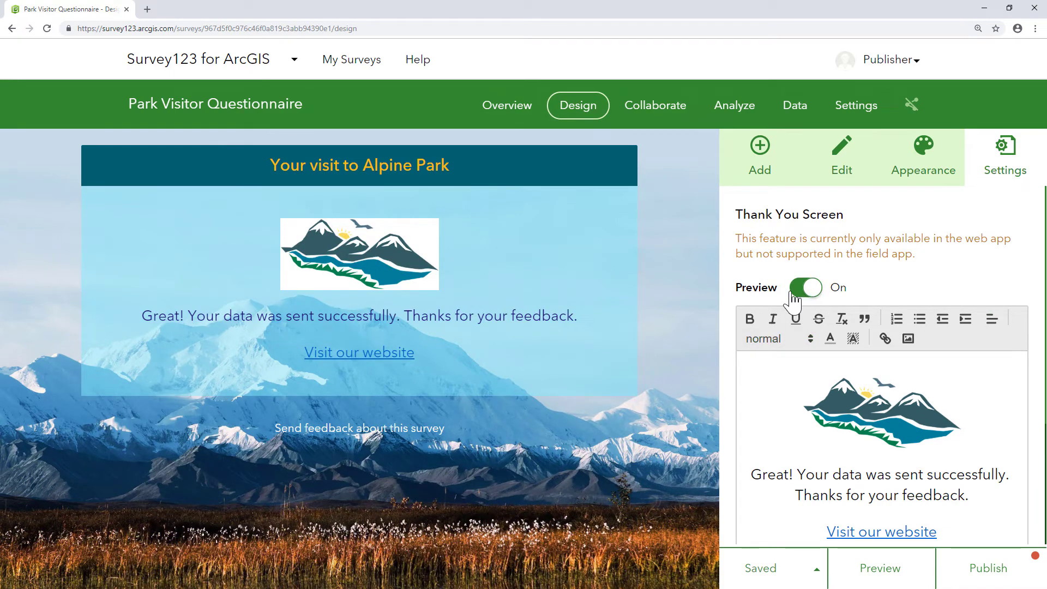
pyautogui.click(800, 290)
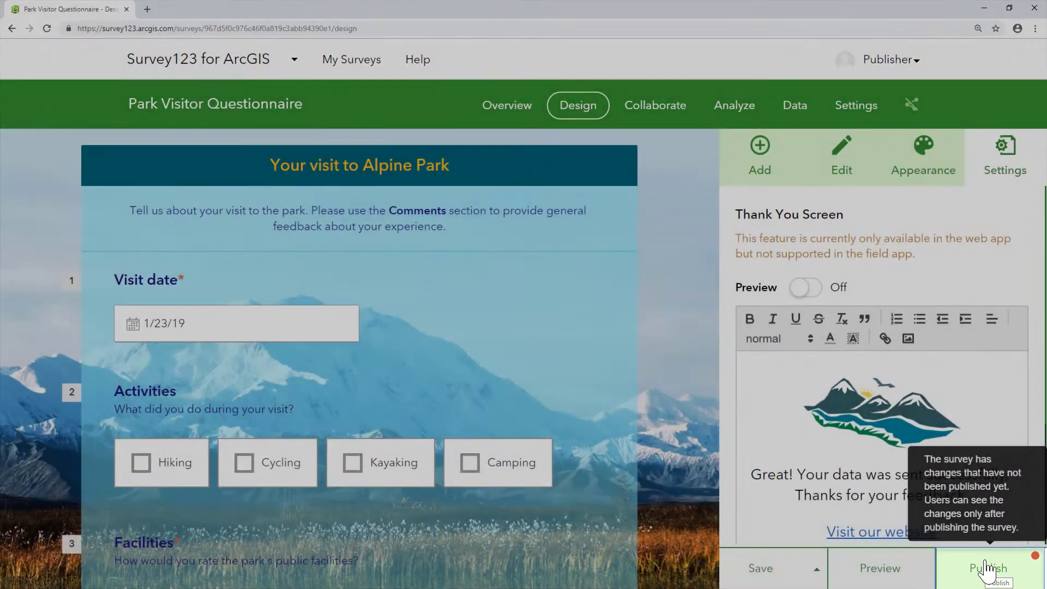
pyautogui.click(989, 568)
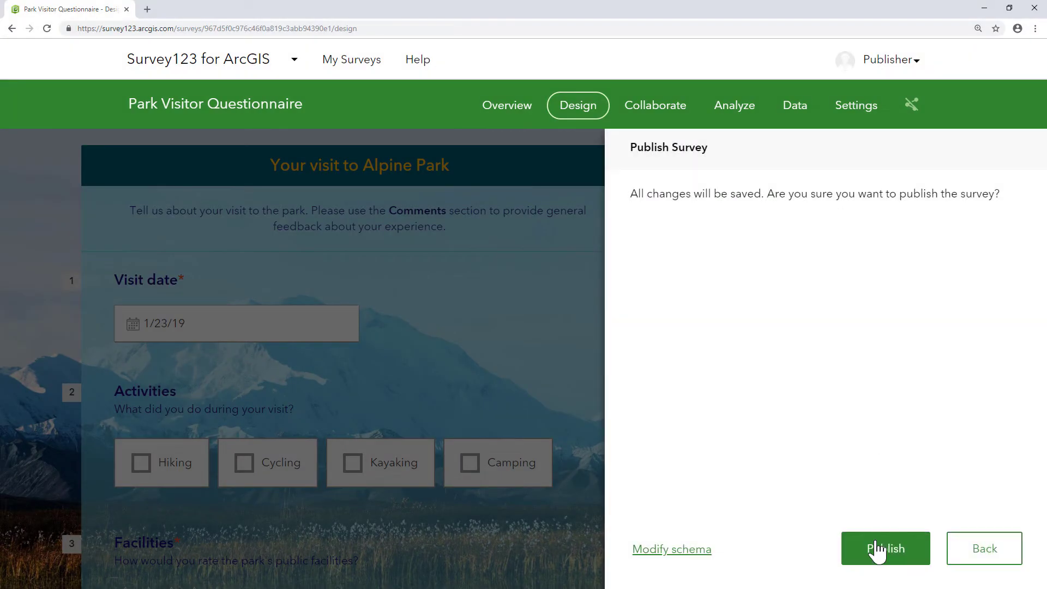
pyautogui.click(877, 550)
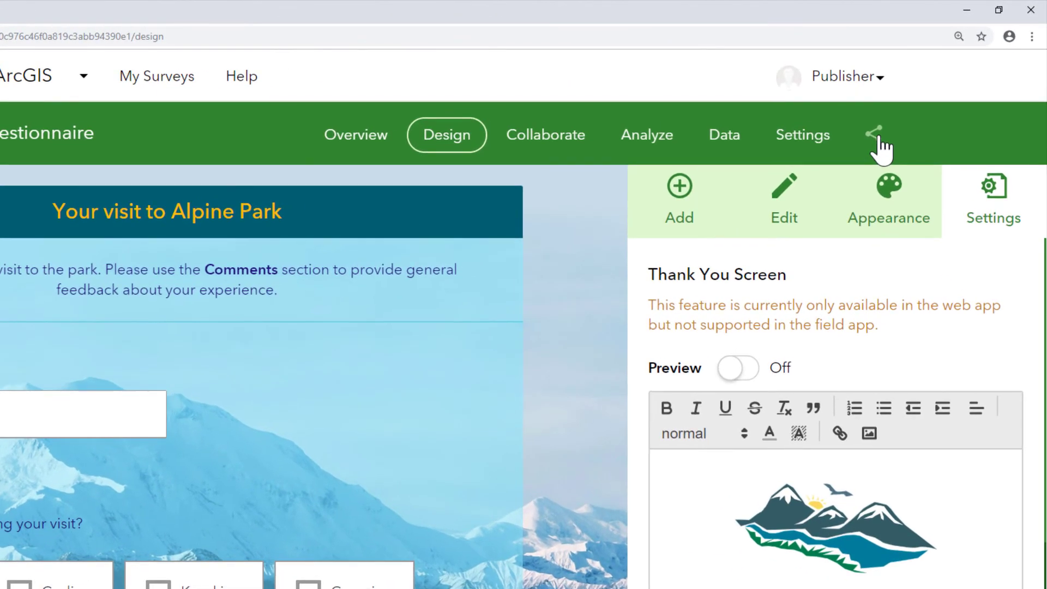
# - Get the share link for the published survey
pyautogui.click(878, 132)
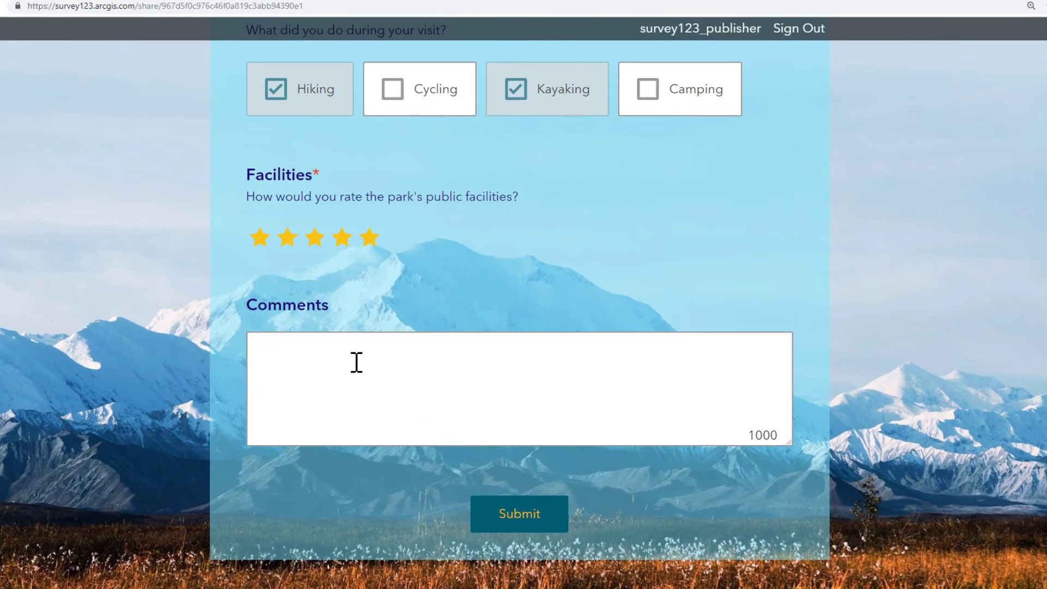
pyautogui.write('The hiking trails are excellent!')
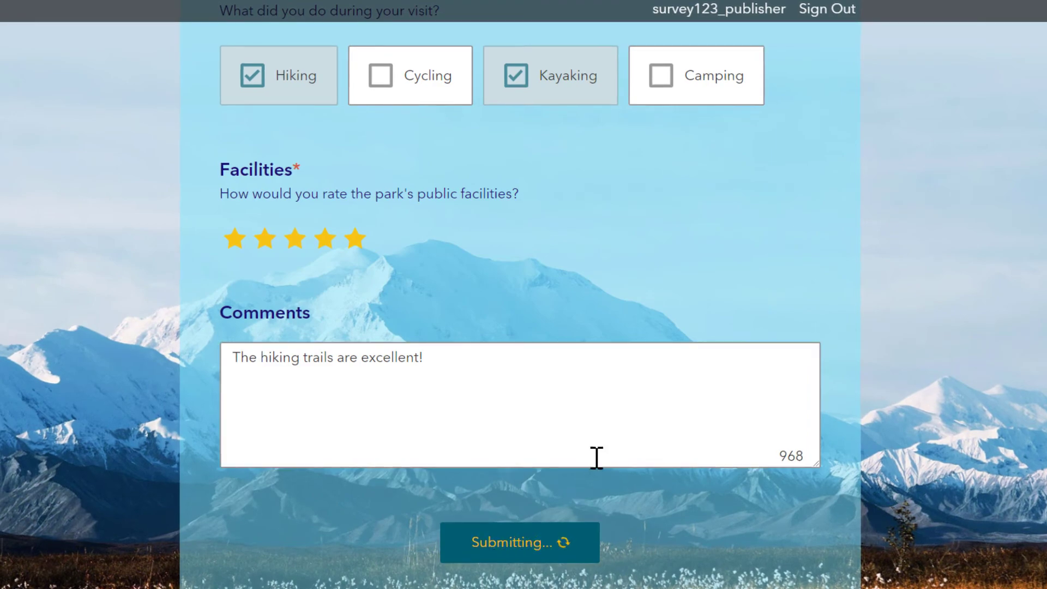